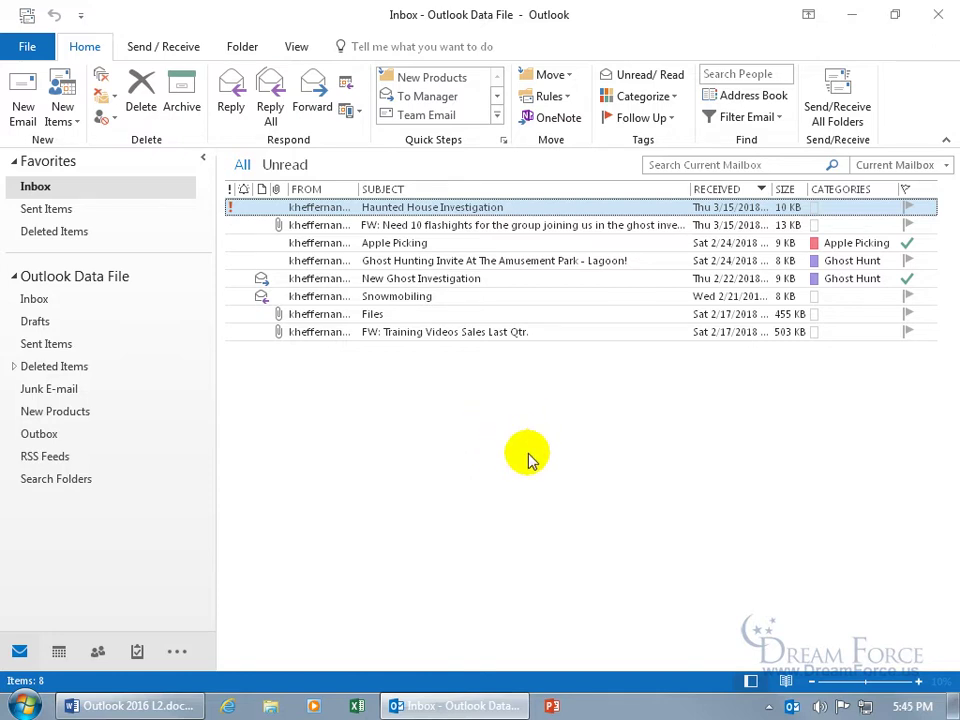
- Create a new blank email and look over its Properties dialog before closing it
key("ctrl+n")
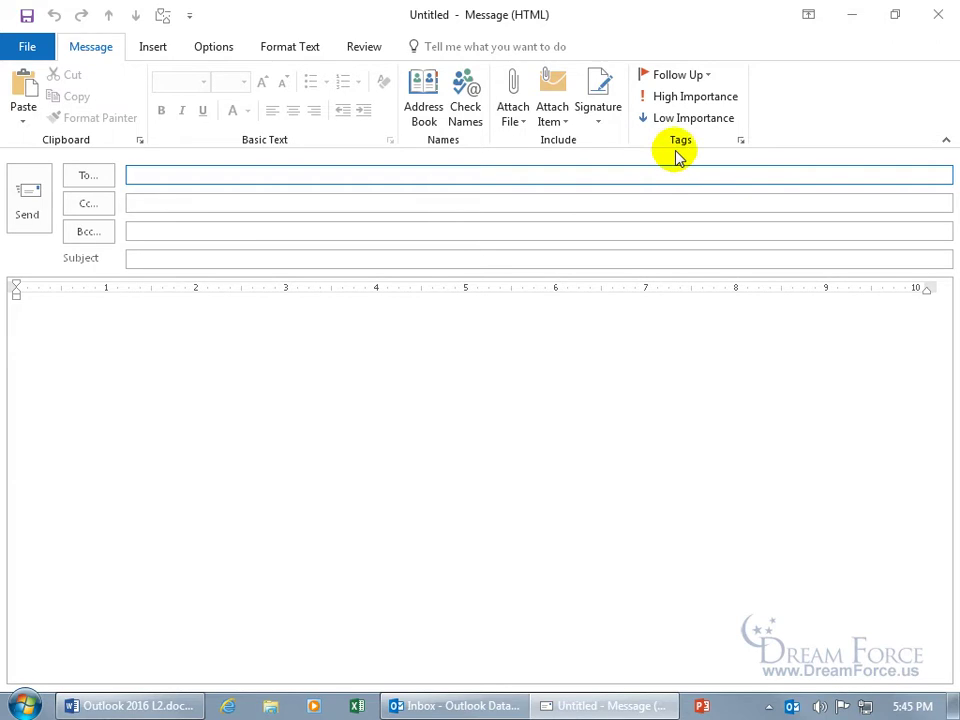
left_click(741, 142)
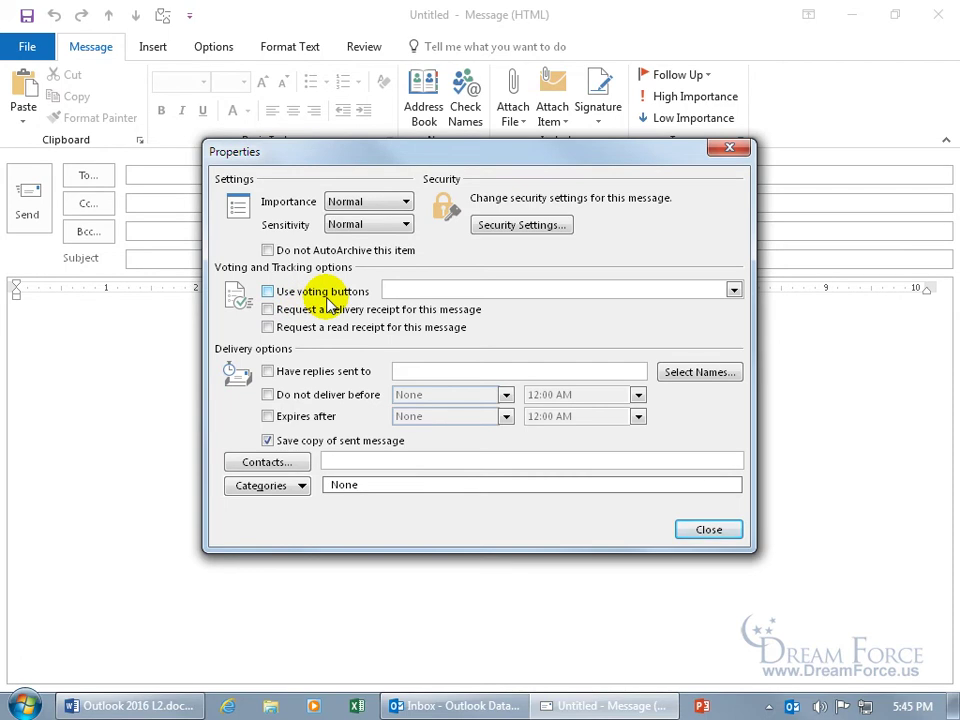
left_click(729, 148)
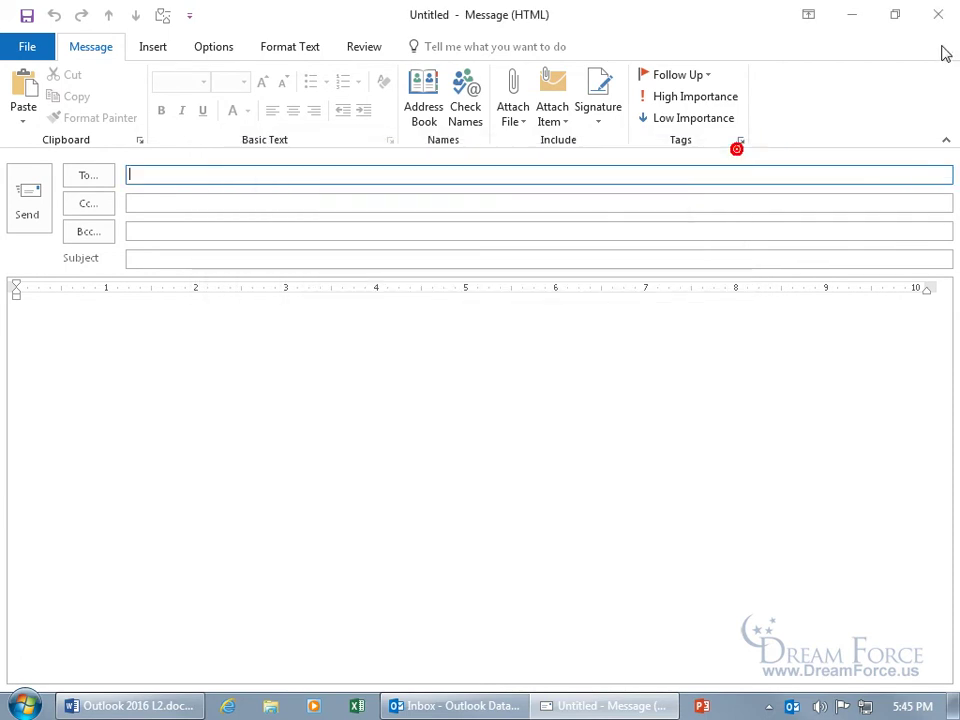
- Discard the blank draft without saving and start a reply to the Haunted House Investigation email
left_click(938, 14)
left_click(490, 407)
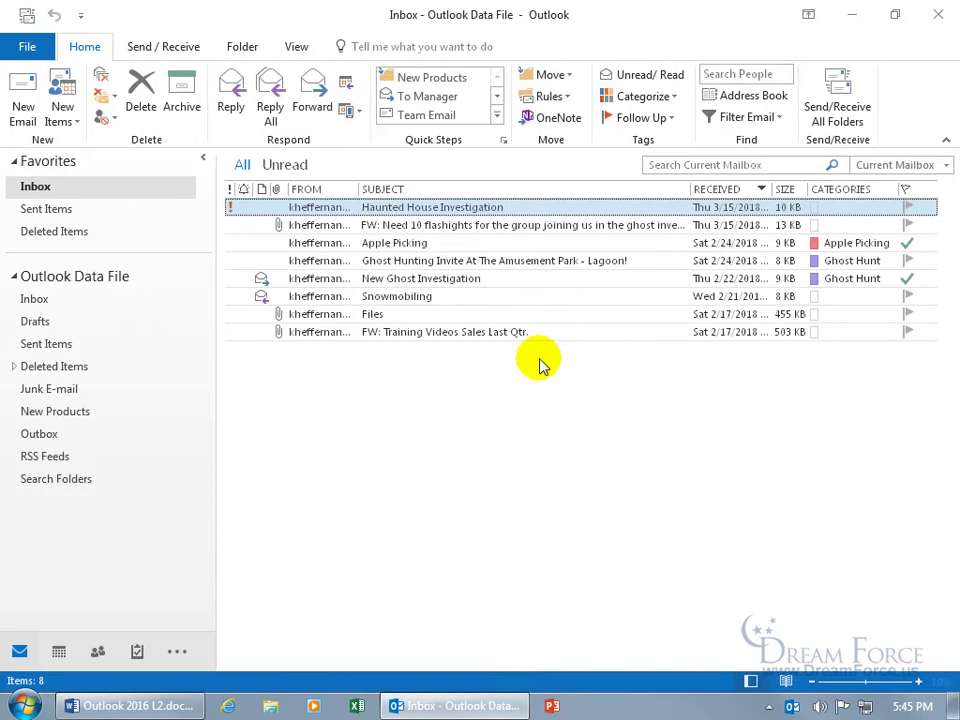
double_click(436, 211)
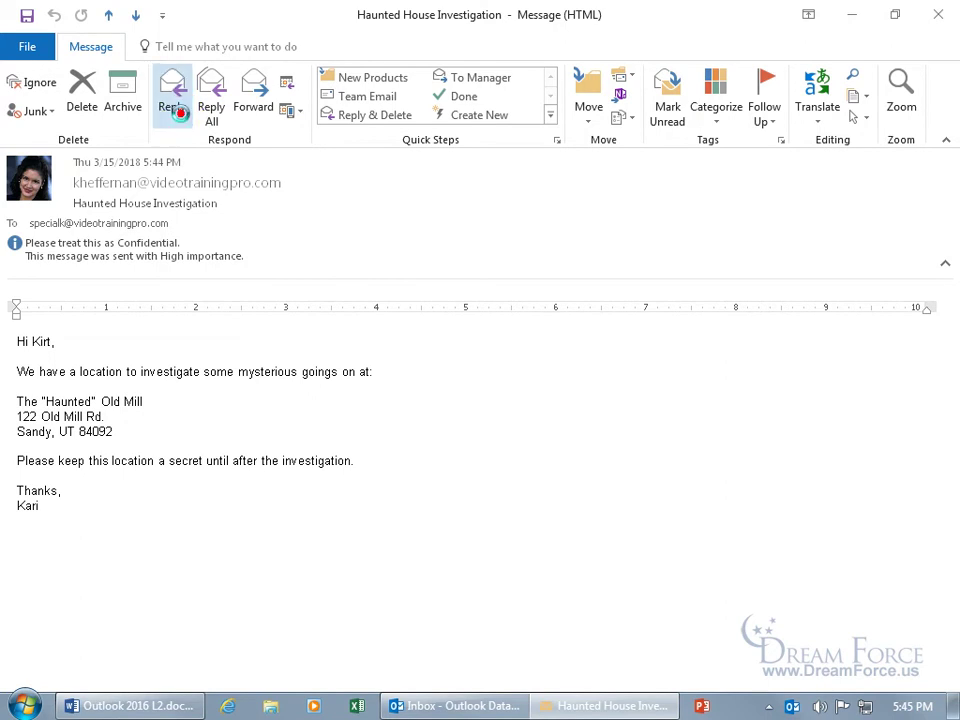
left_click(173, 105)
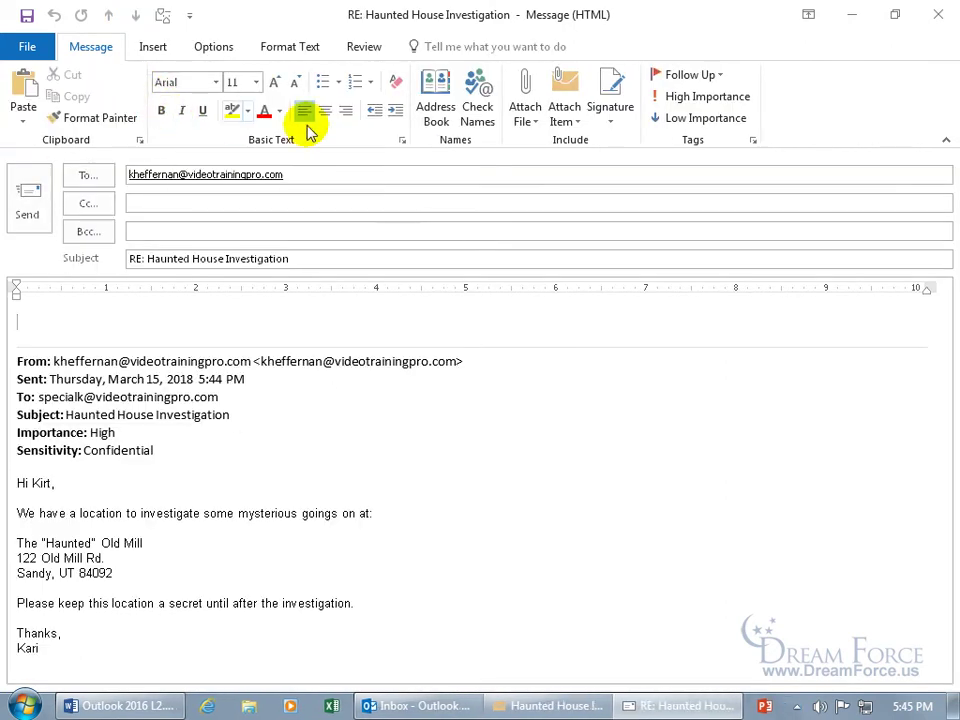
- Enable voting buttons on the reply with the Yes;No choices
left_click(753, 141)
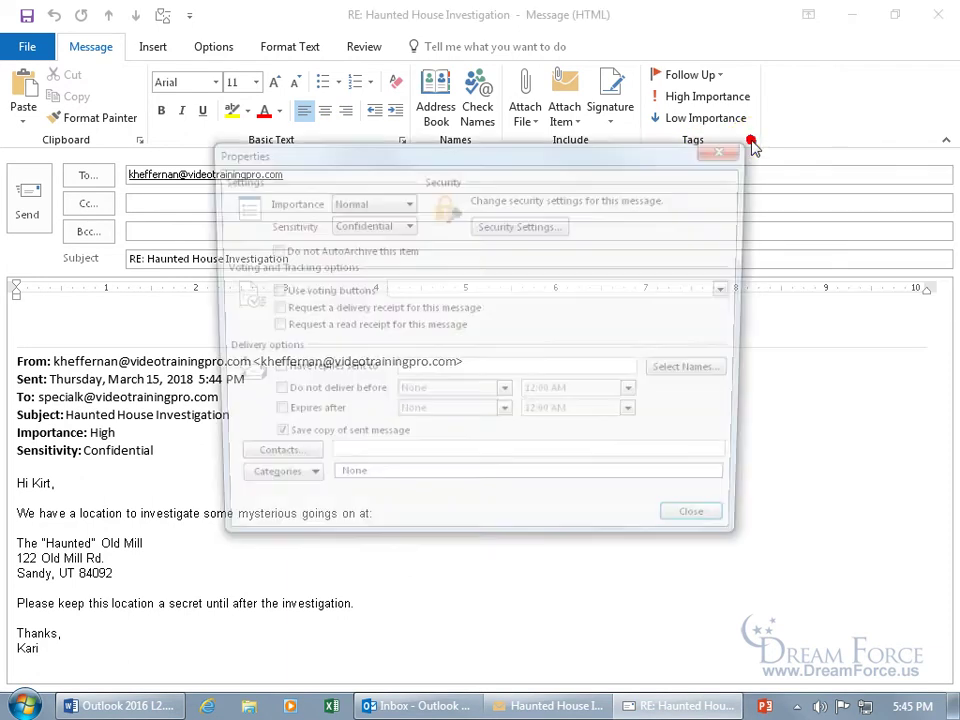
left_click(305, 292)
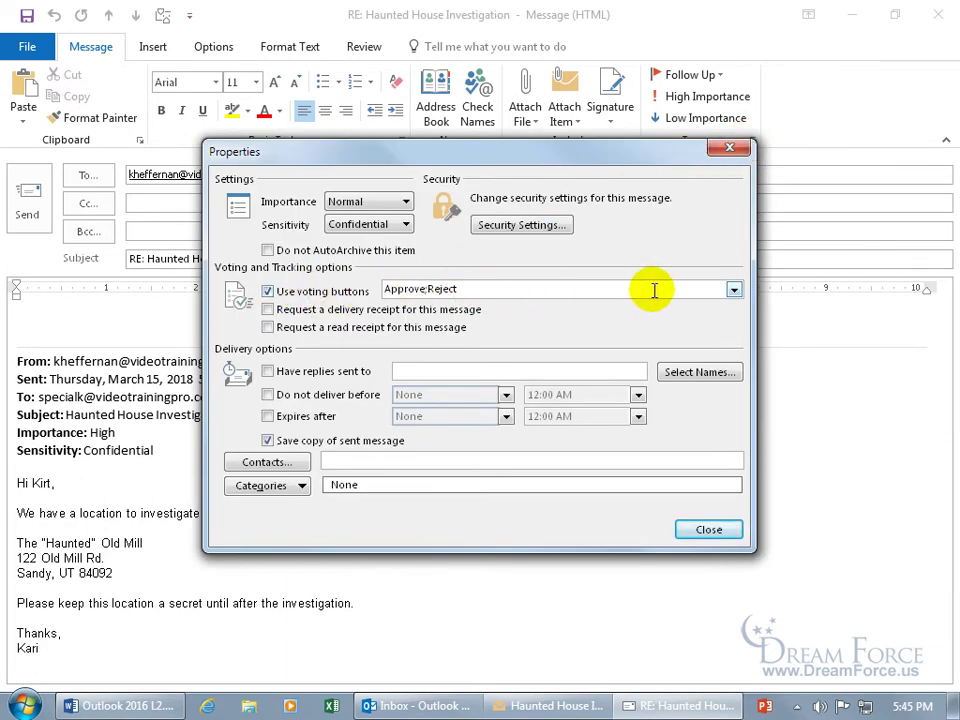
left_click(734, 289)
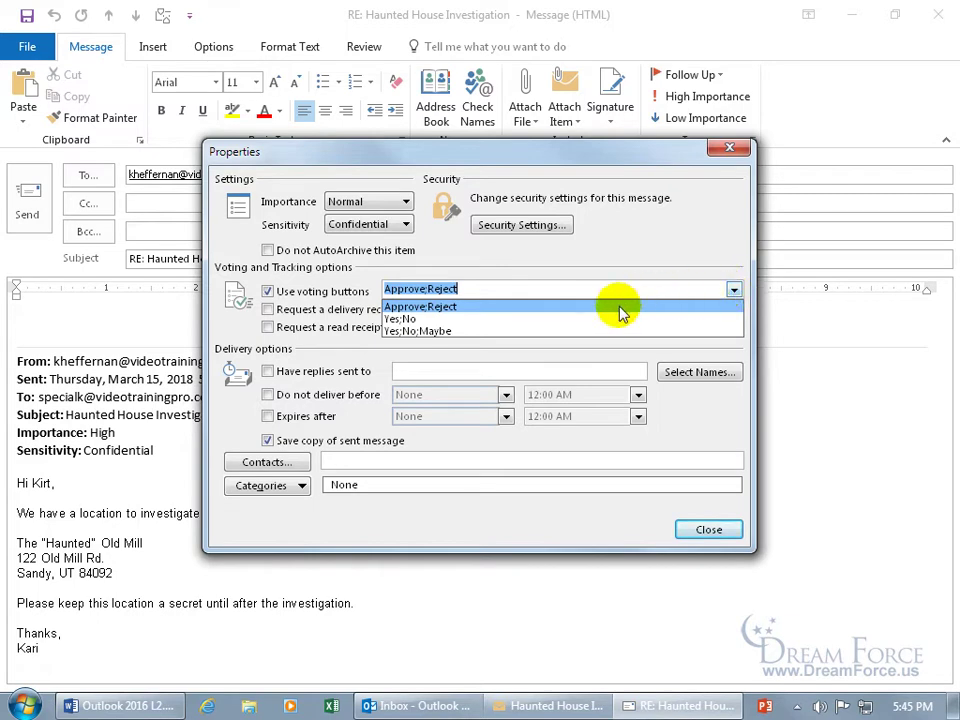
left_click(561, 326)
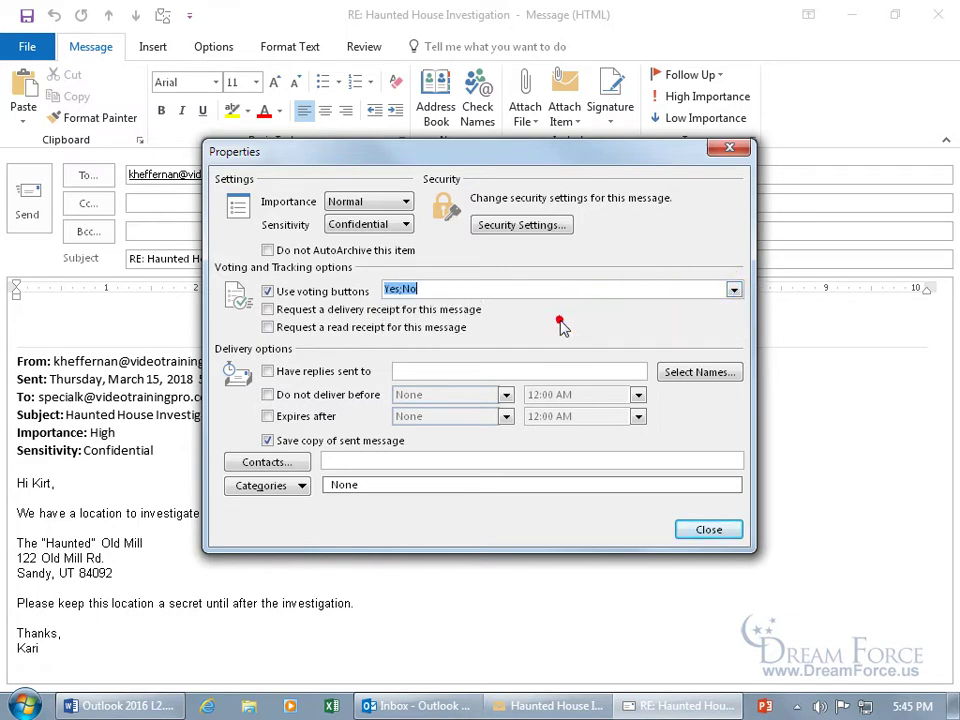
left_click(709, 529)
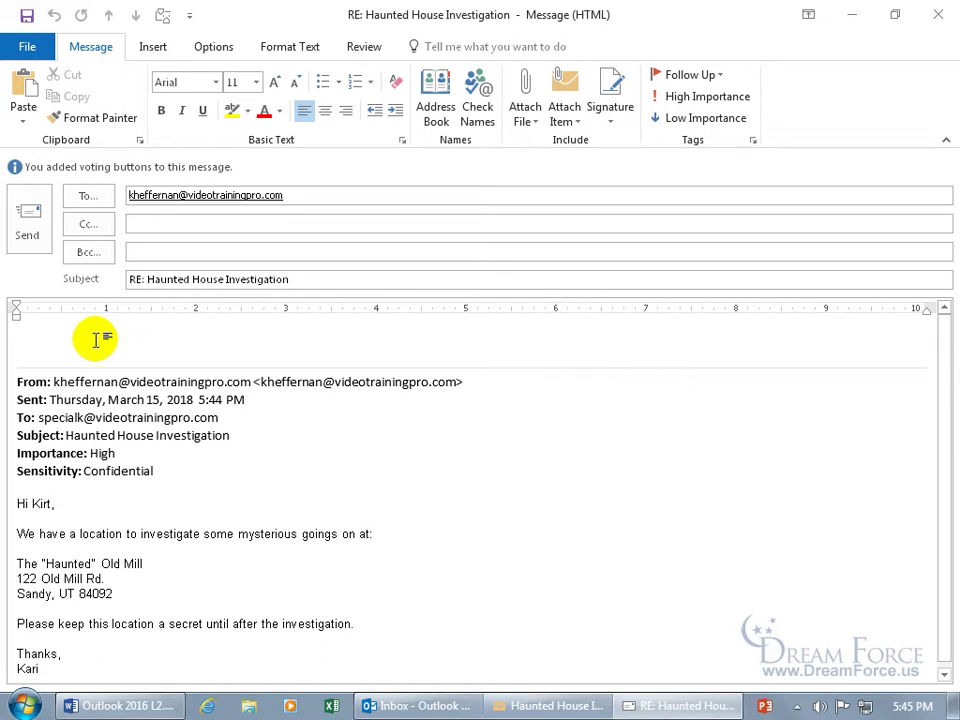
- Write a body asking whether this Saturday works, and add a colleague on the Cc line
type("Would")
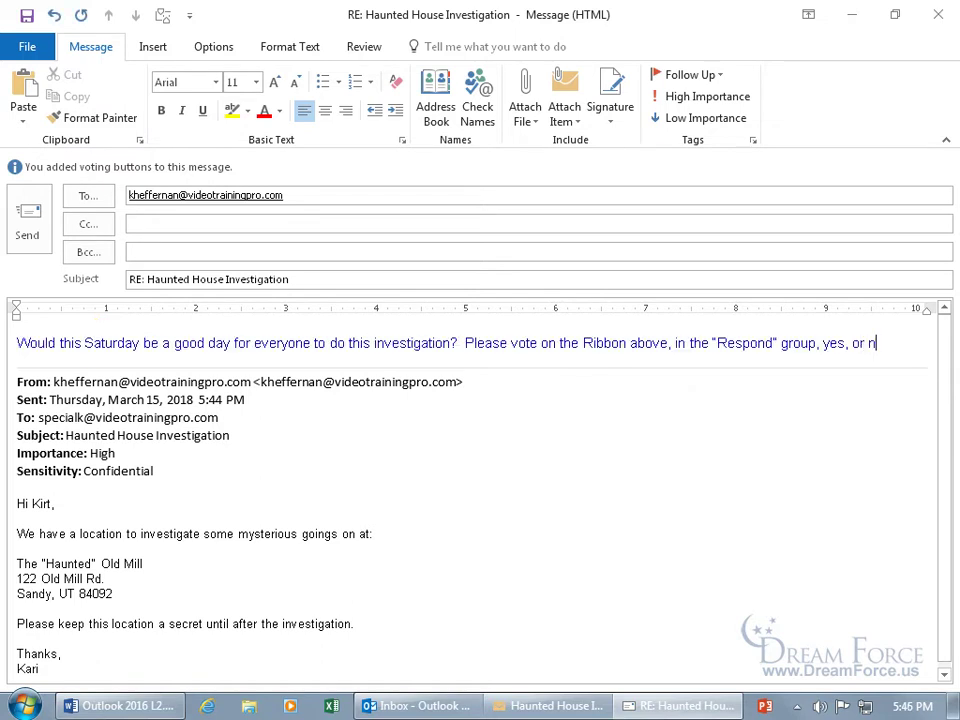
type("o :)")
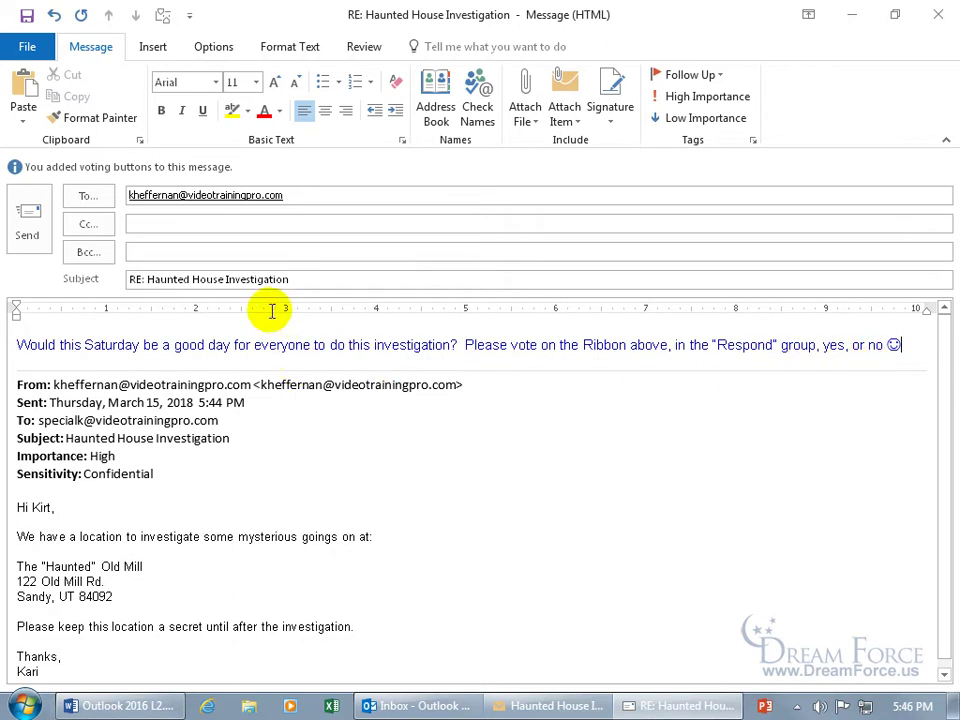
left_click(195, 224)
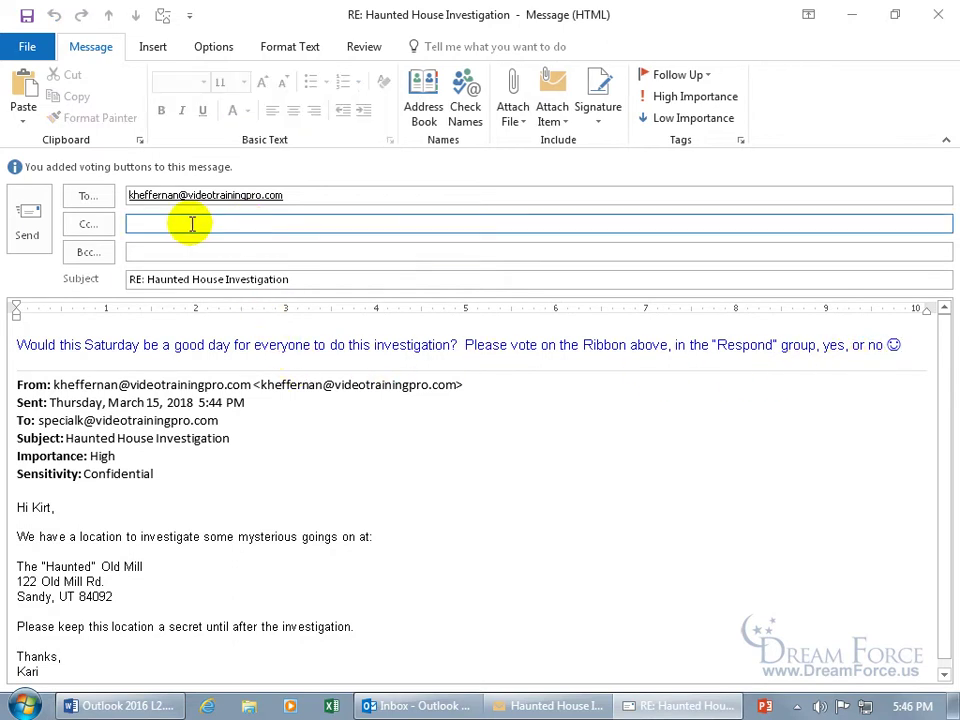
type("wi")
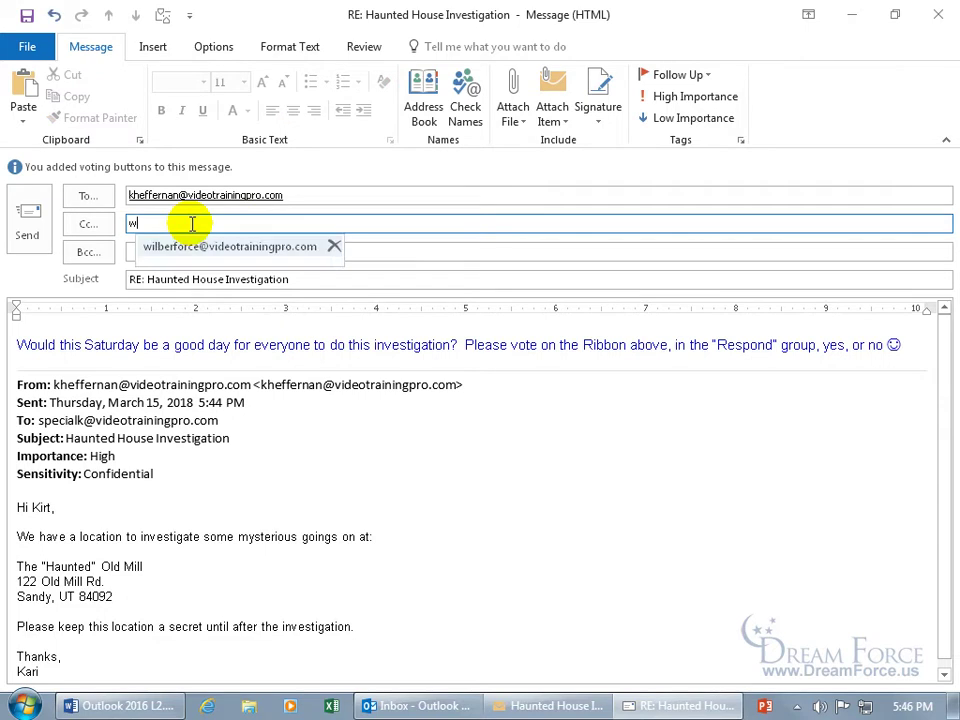
key("Return")
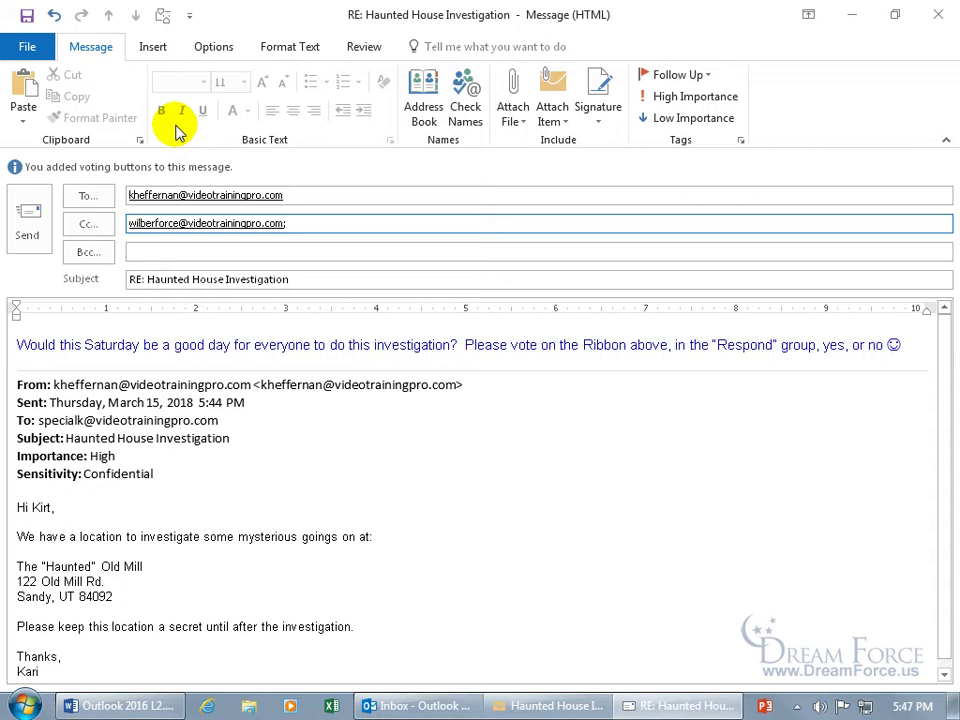
- Send the Yes;No voting reply, then fetch new mail and read the returned No response
left_click(43, 208)
left_click(936, 14)
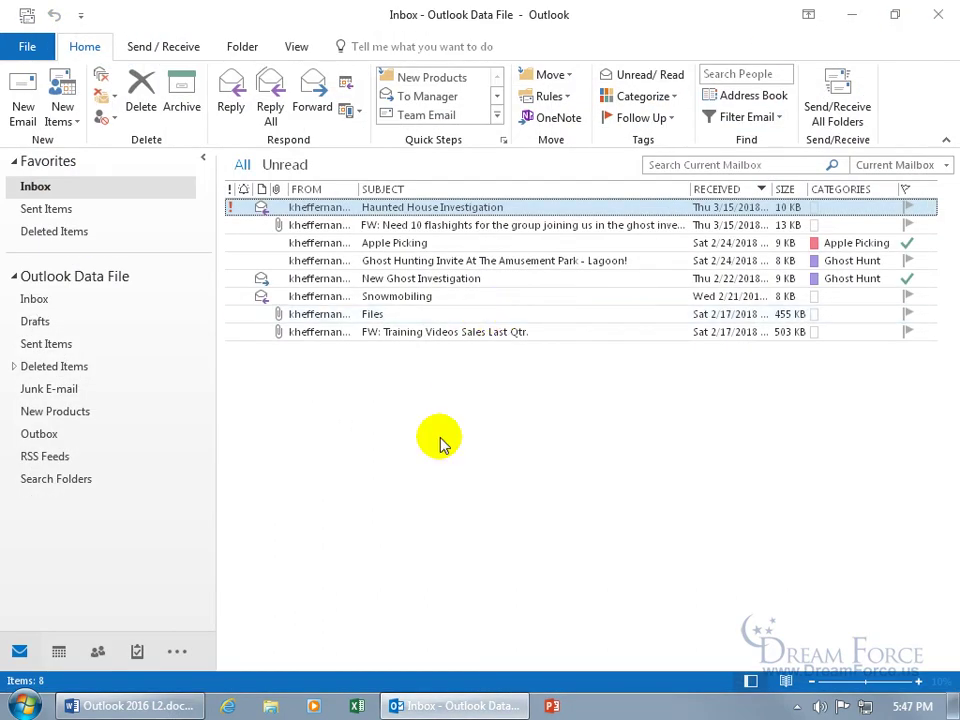
left_click(843, 118)
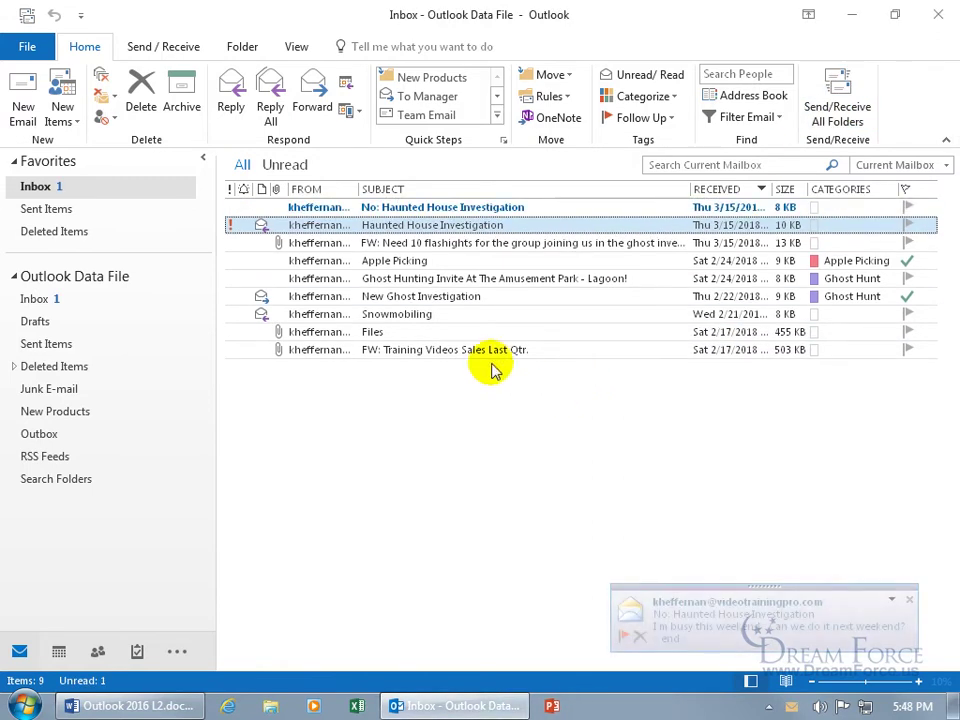
double_click(388, 206)
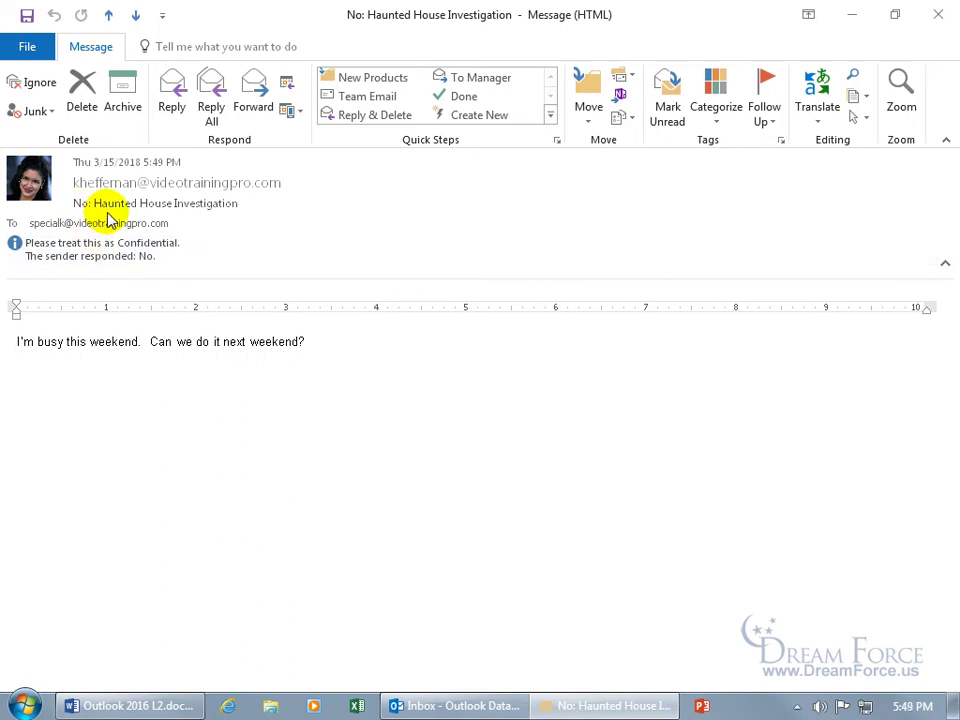
left_click(938, 14)
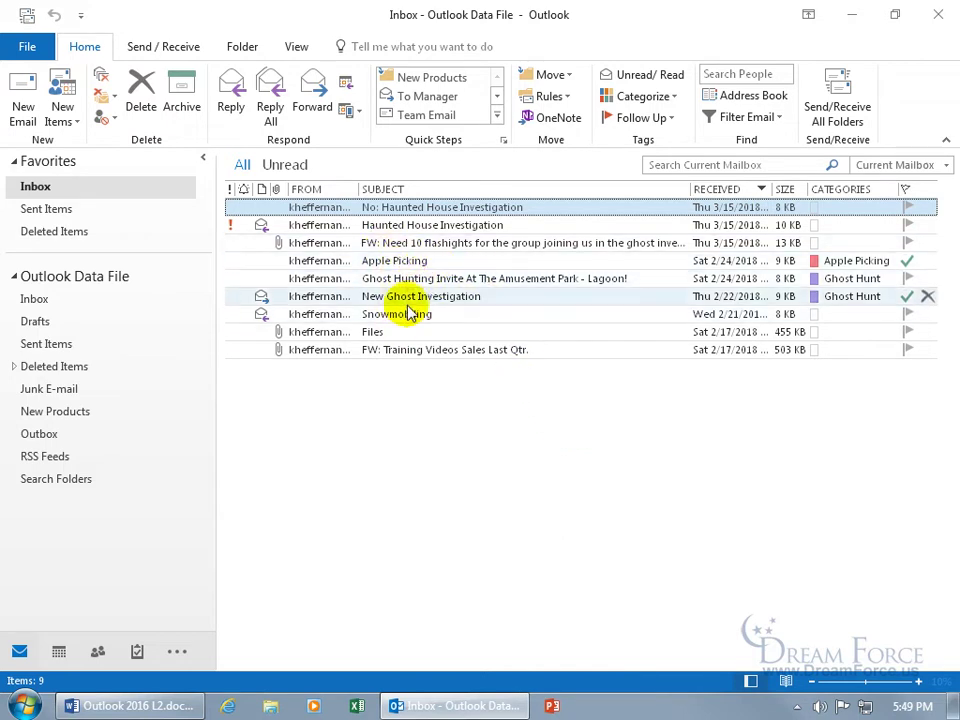
- Check the sent RE: Haunted House Investigation reply's tracking in Sent Items, showing No 1, Yes 0
left_click(88, 350)
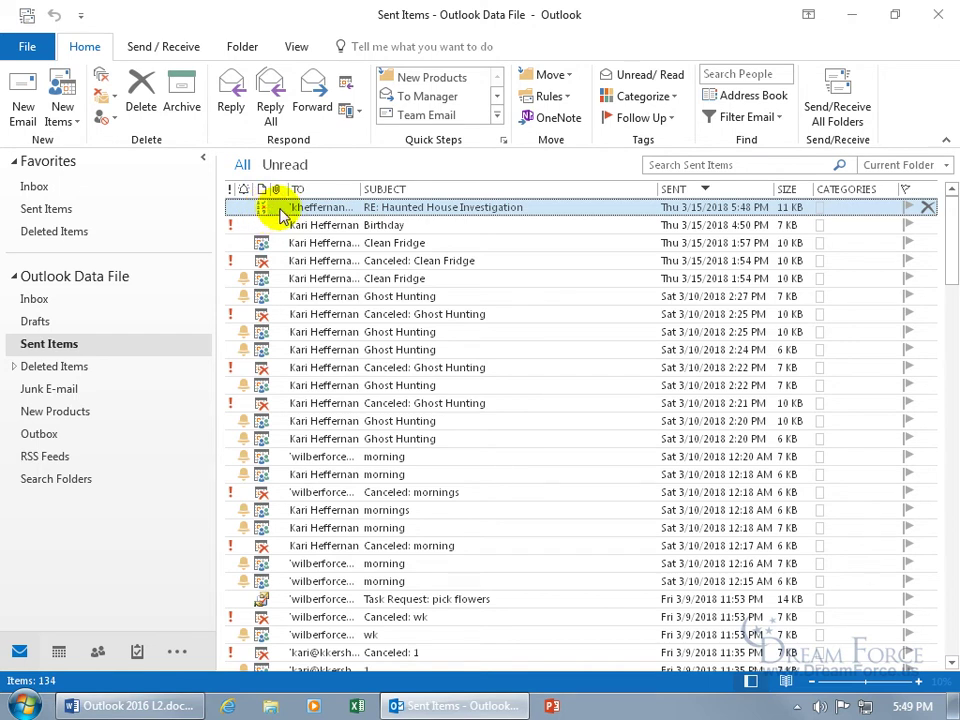
double_click(285, 209)
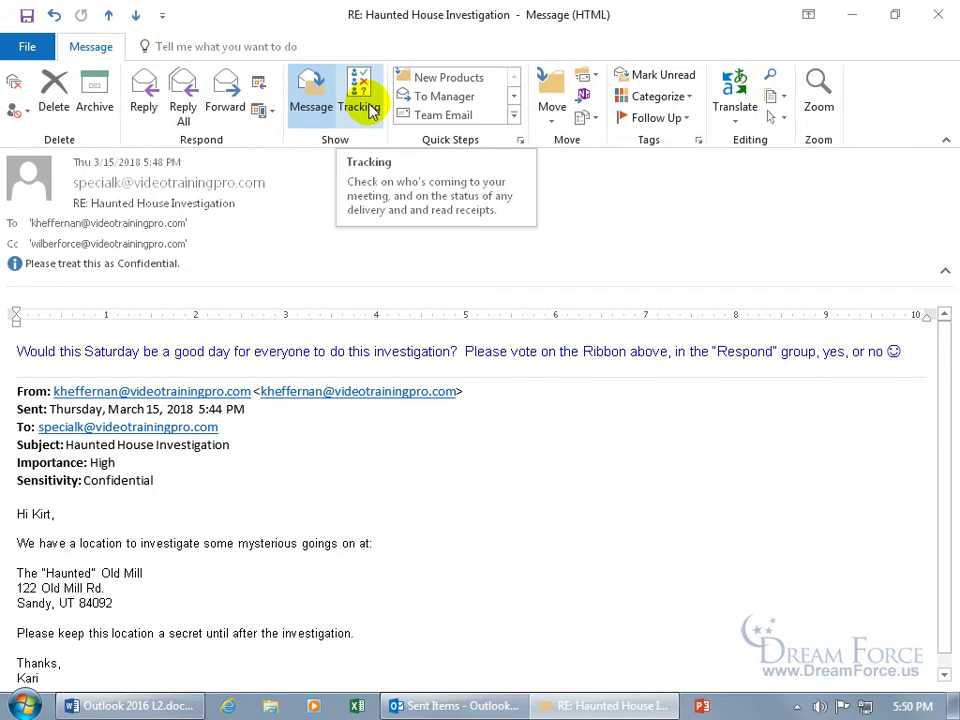
left_click(360, 100)
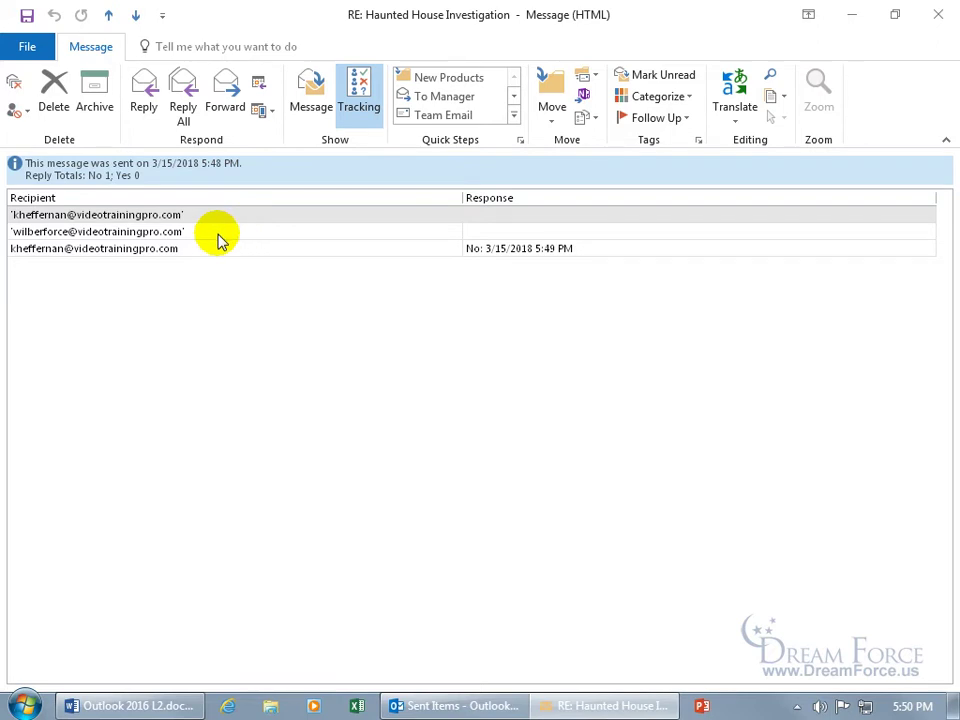
left_click(429, 250)
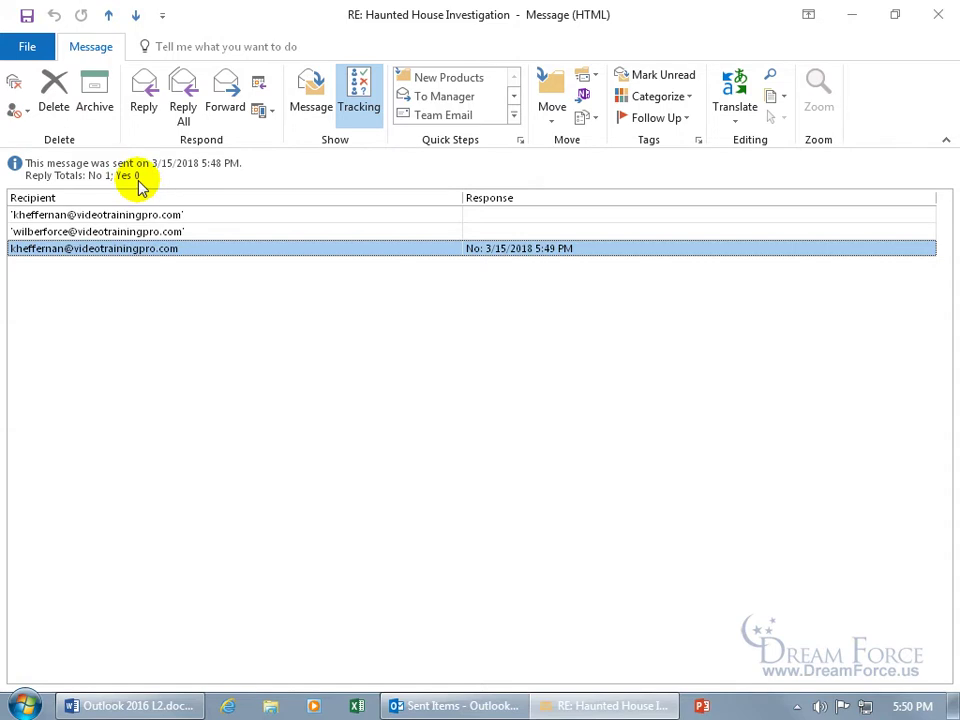
left_click(311, 116)
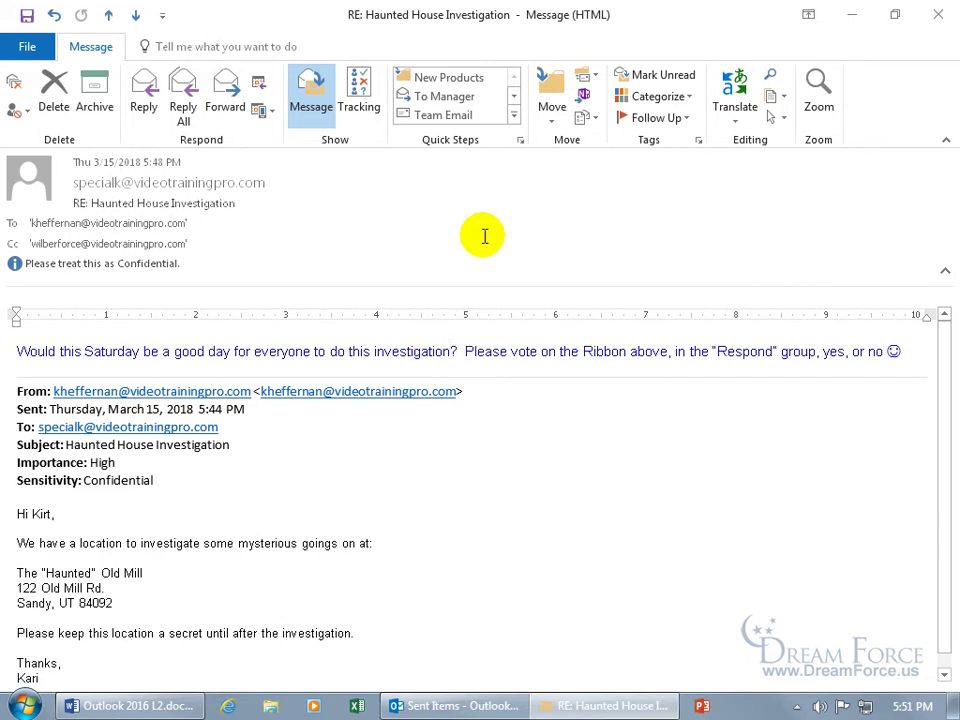
left_click(938, 14)
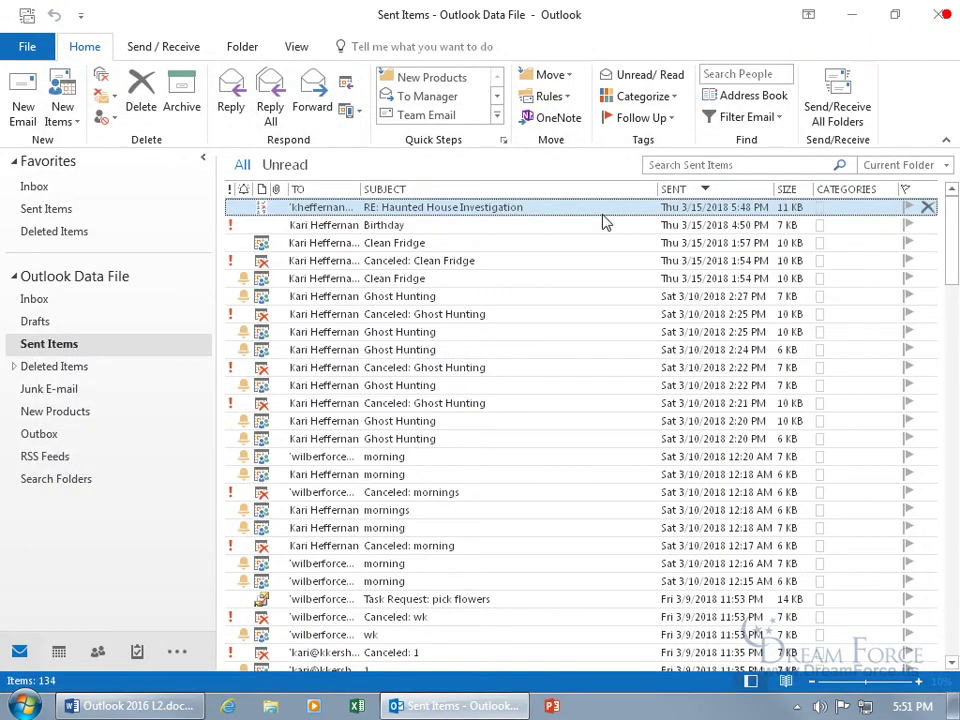
- Fetch new mail in the Inbox and read the latest No reply to Haunted House Investigation
left_click(45, 187)
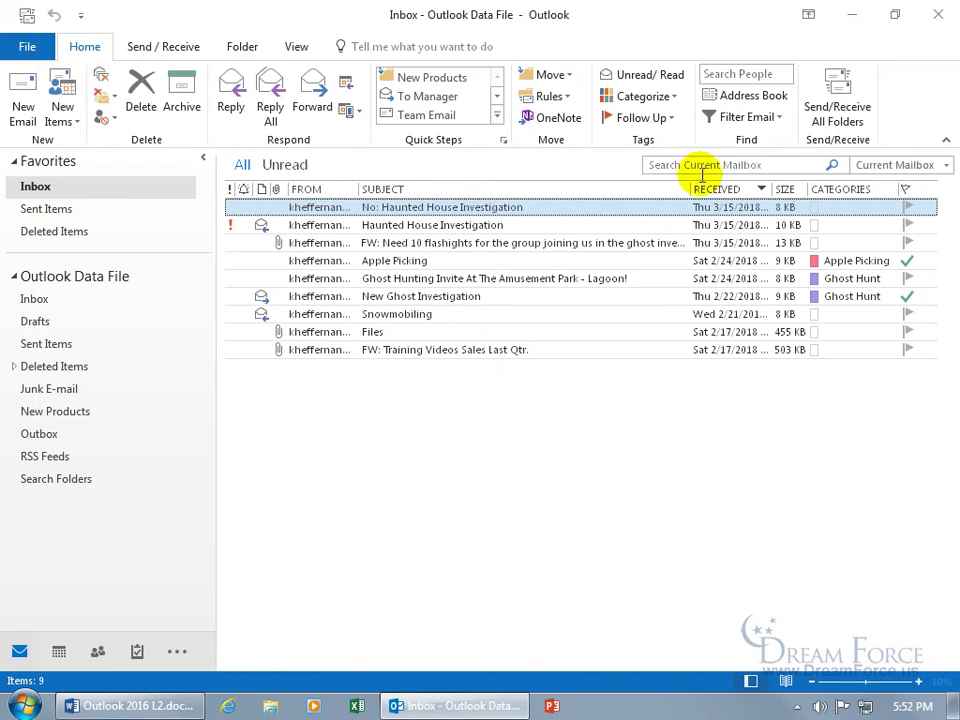
left_click(837, 105)
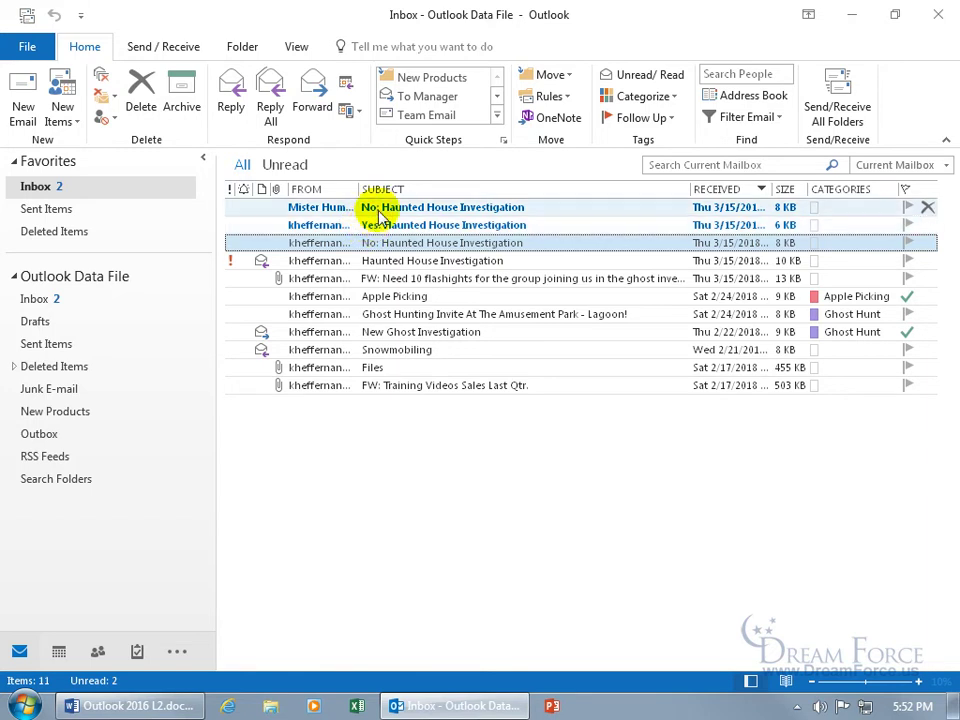
double_click(380, 210)
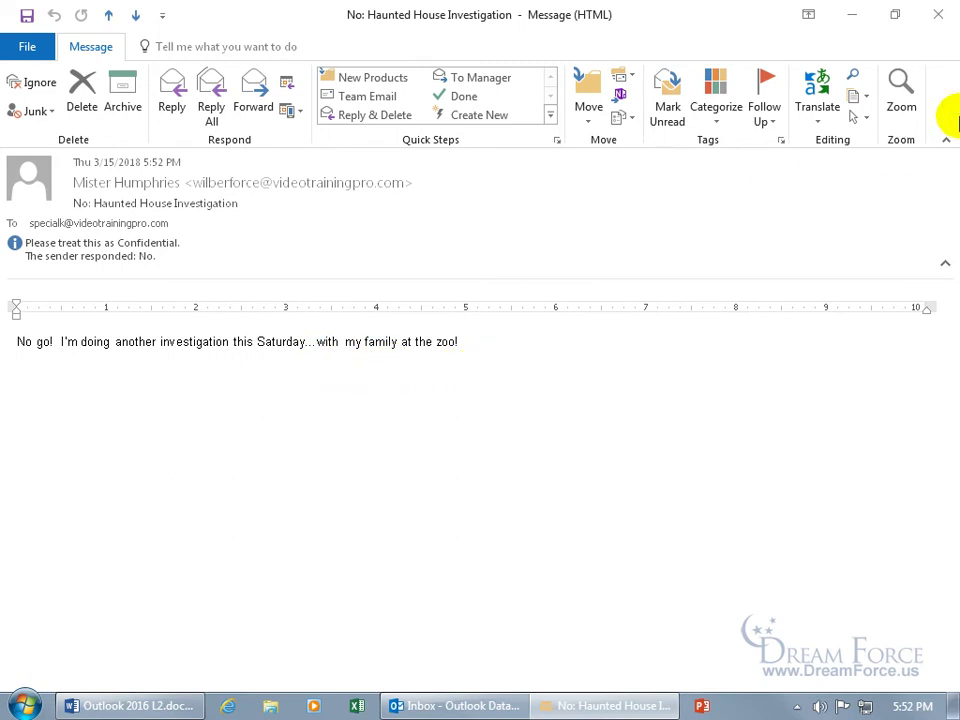
left_click(937, 15)
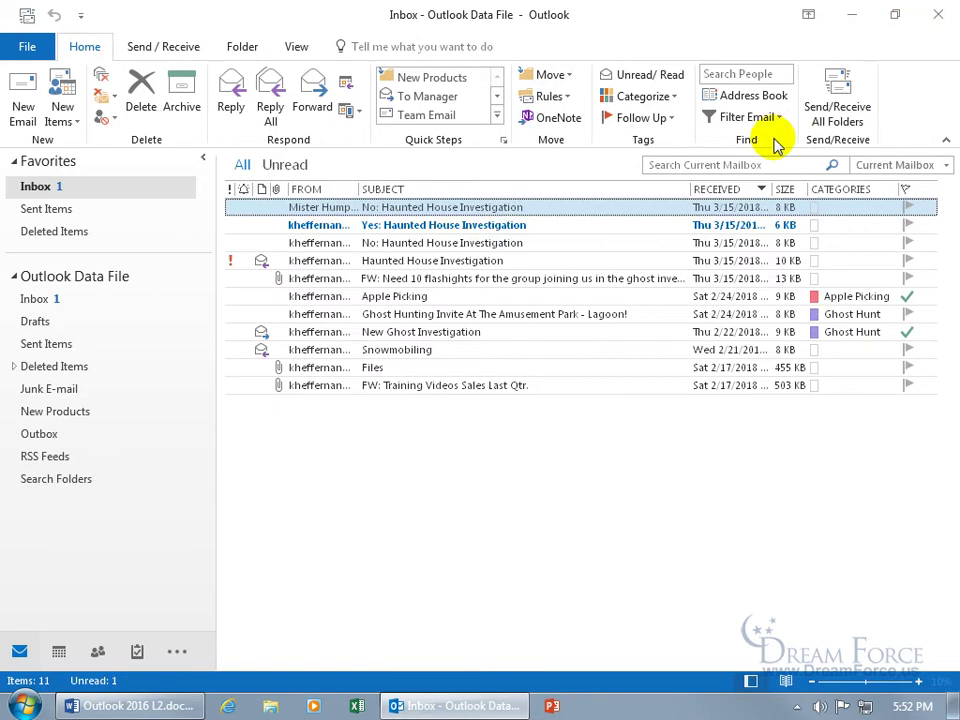
- View the sent RE: Haunted House Investigation tracking, now tallying Yes 1 and No 1
left_click(70, 344)
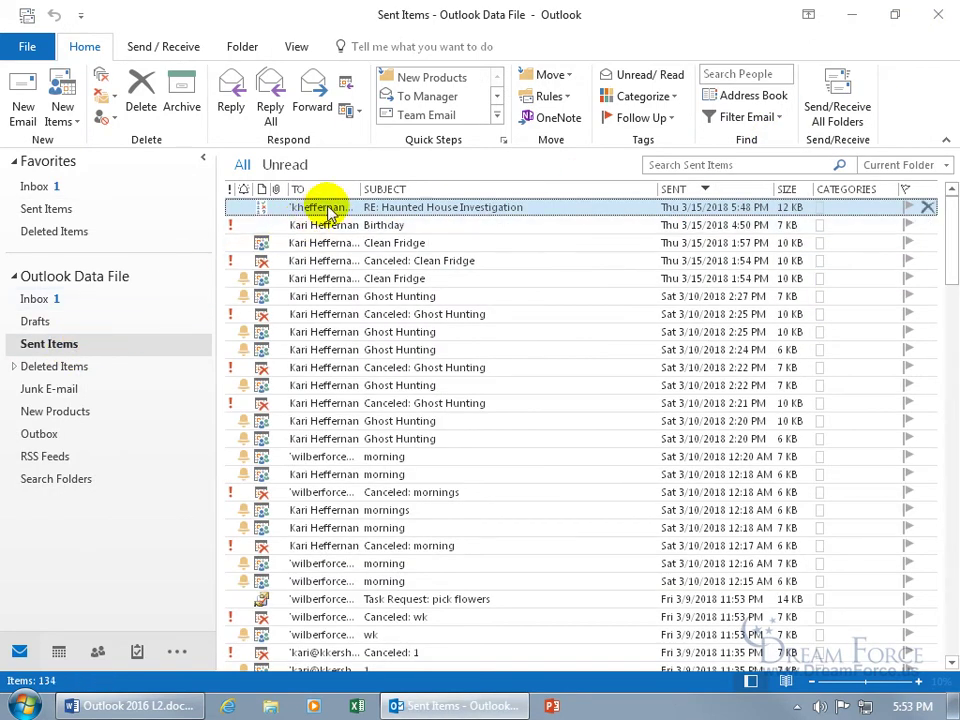
double_click(326, 210)
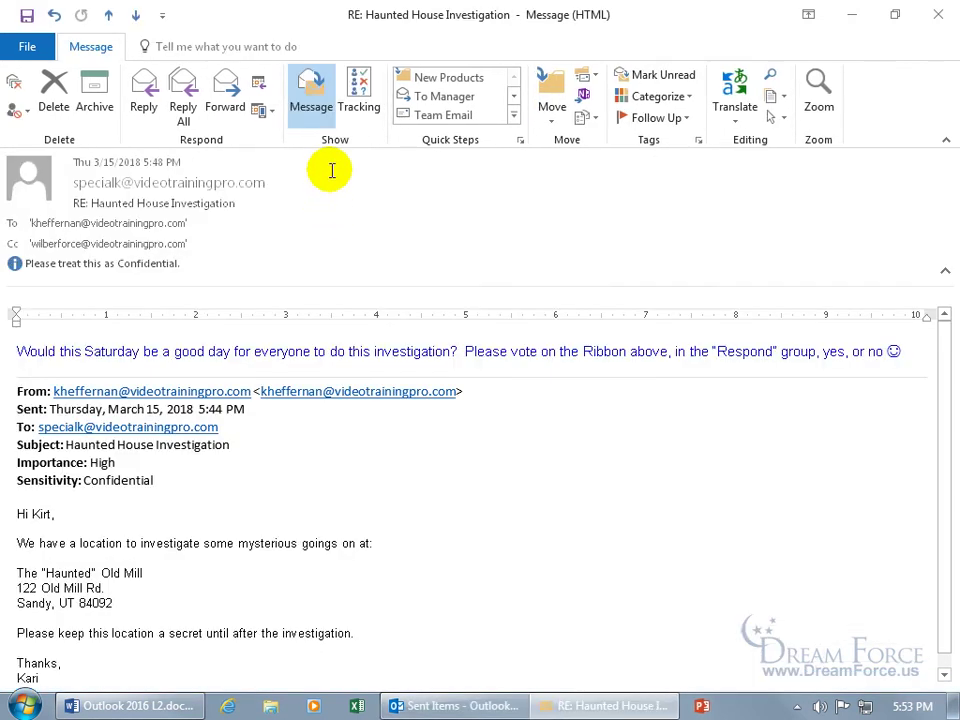
left_click(364, 106)
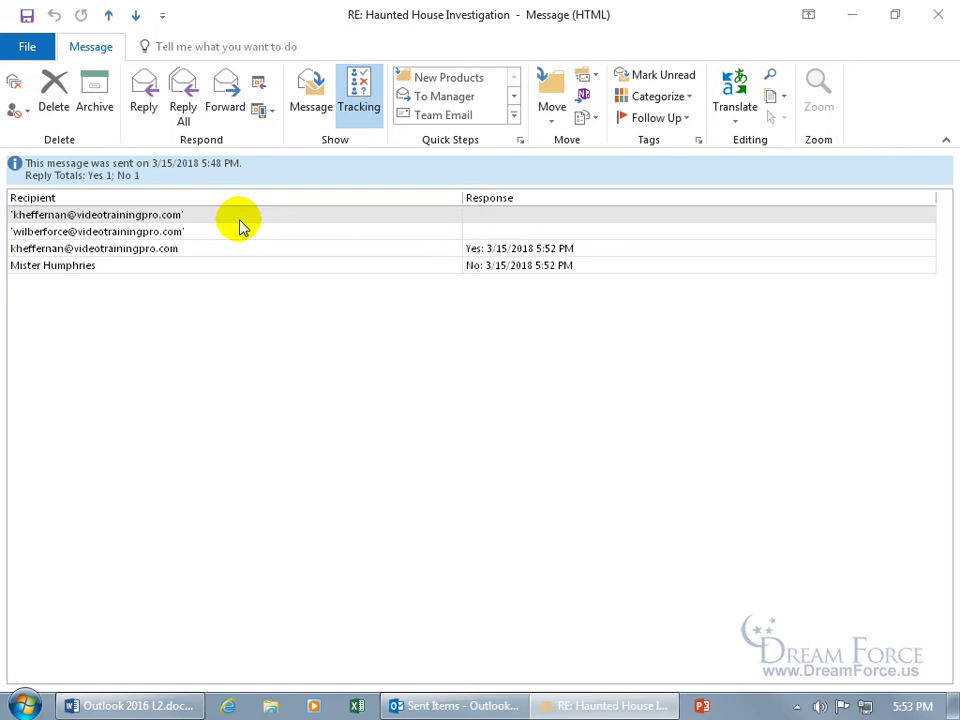
left_click(537, 268)
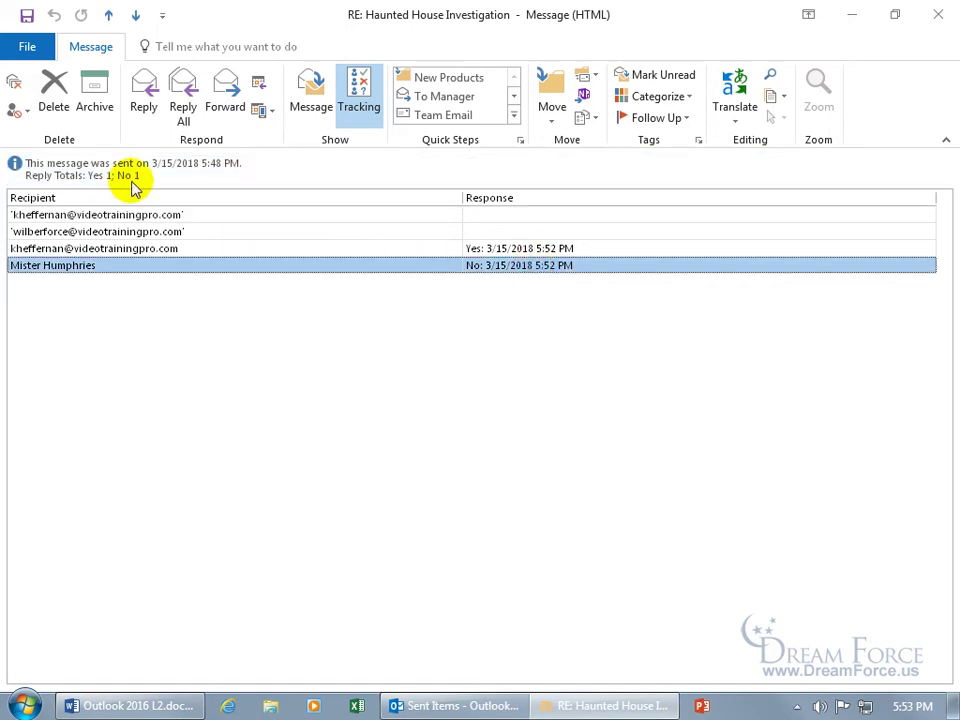
left_click(457, 248)
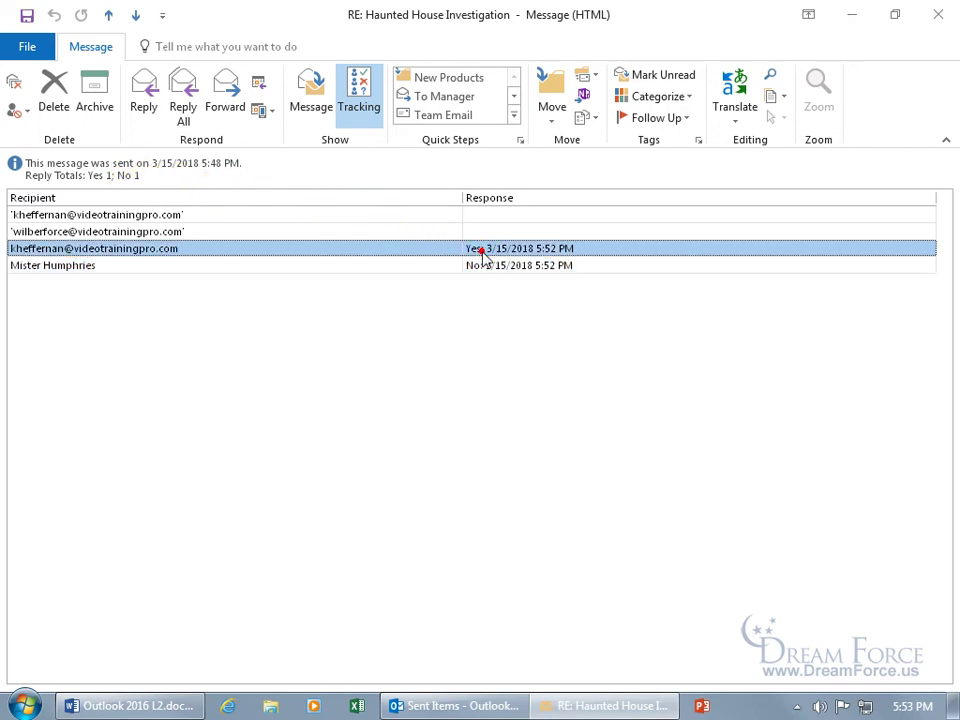
- Close the tracked message and start a new email from the Inbox addressed to two recipients
left_click(108, 178)
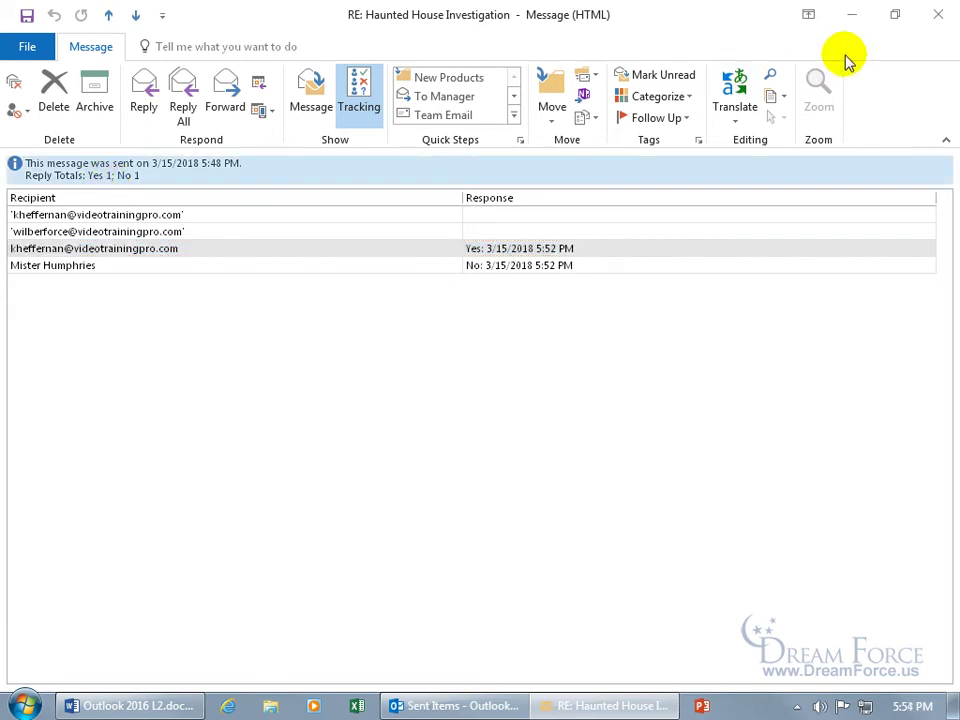
left_click(938, 14)
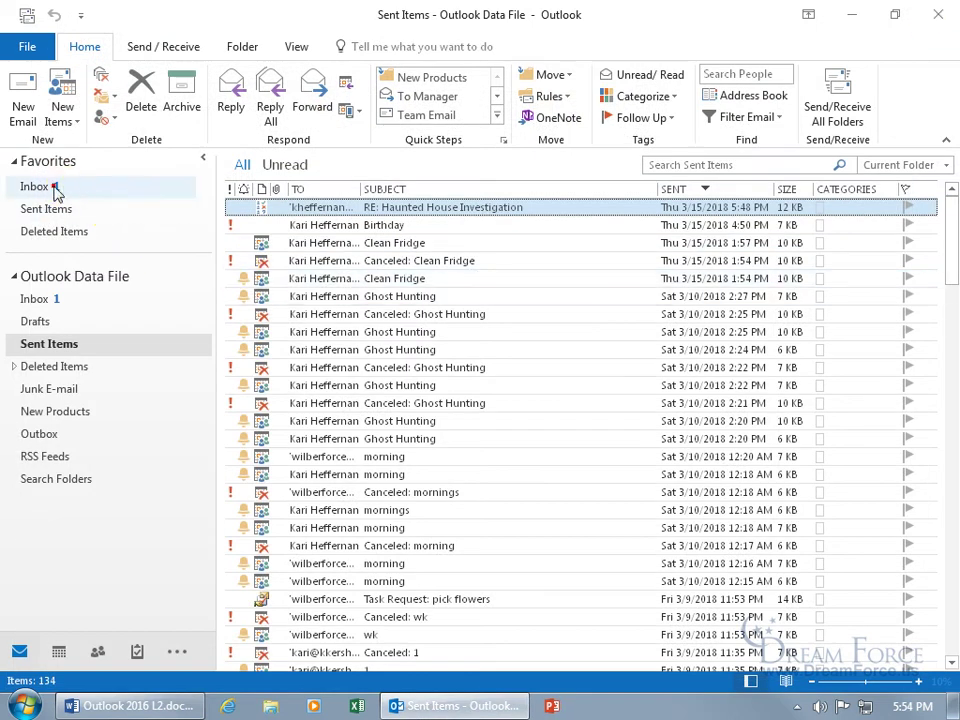
left_click(86, 190)
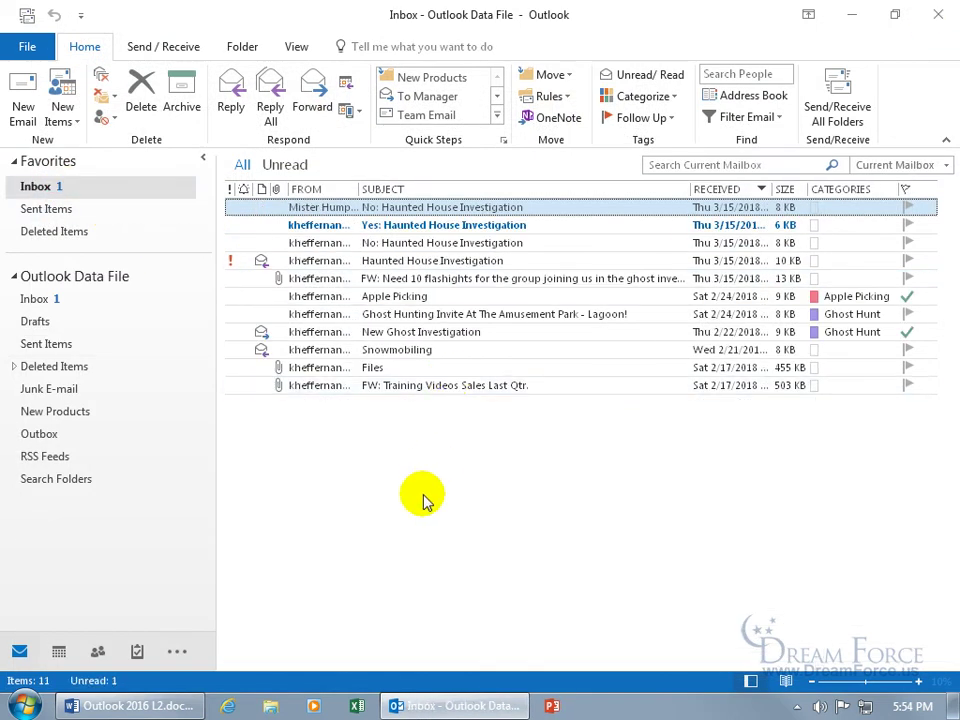
key("ctrl+n")
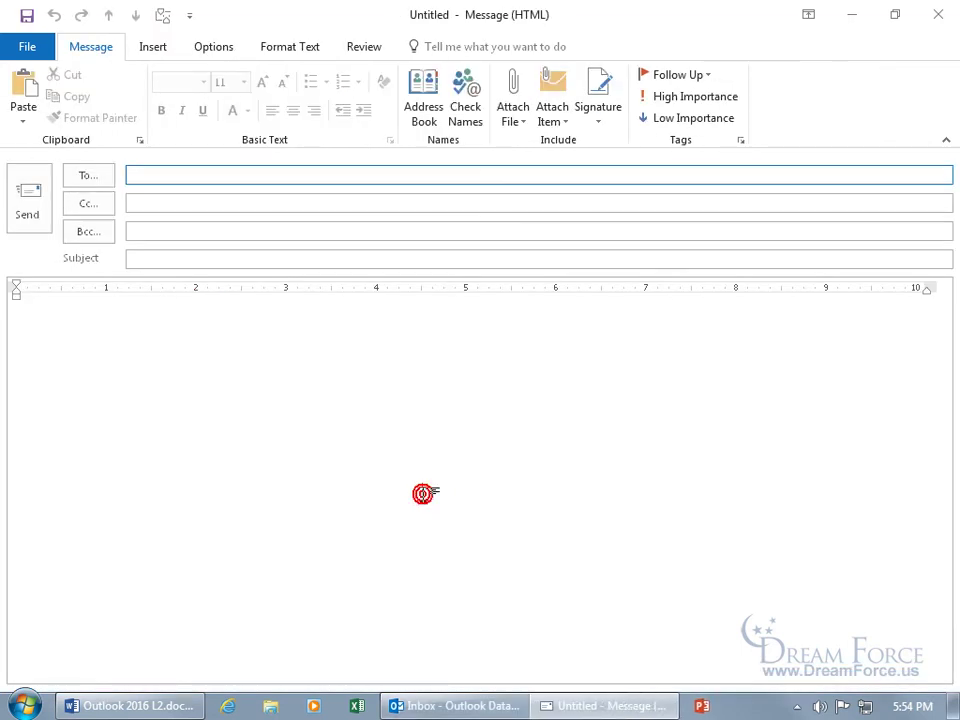
left_click(191, 177)
type("kar")
key("Return")
key("Tab")
- Add subject 'How many ghosts?' and a signed body asking how many ghosts they'll capture on film
type("How many ghosts?")
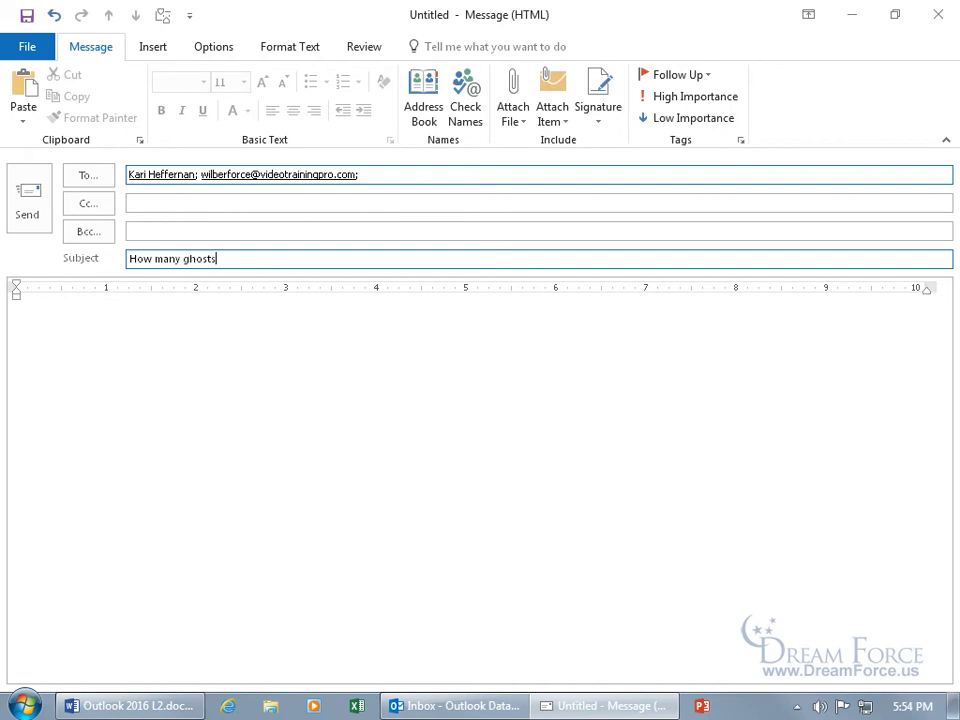
key("Tab")
type("Hi All,")
key("Return")
key("Return")
type("How many ghosts do you think we'll capture on film in this upcoming investigation?")
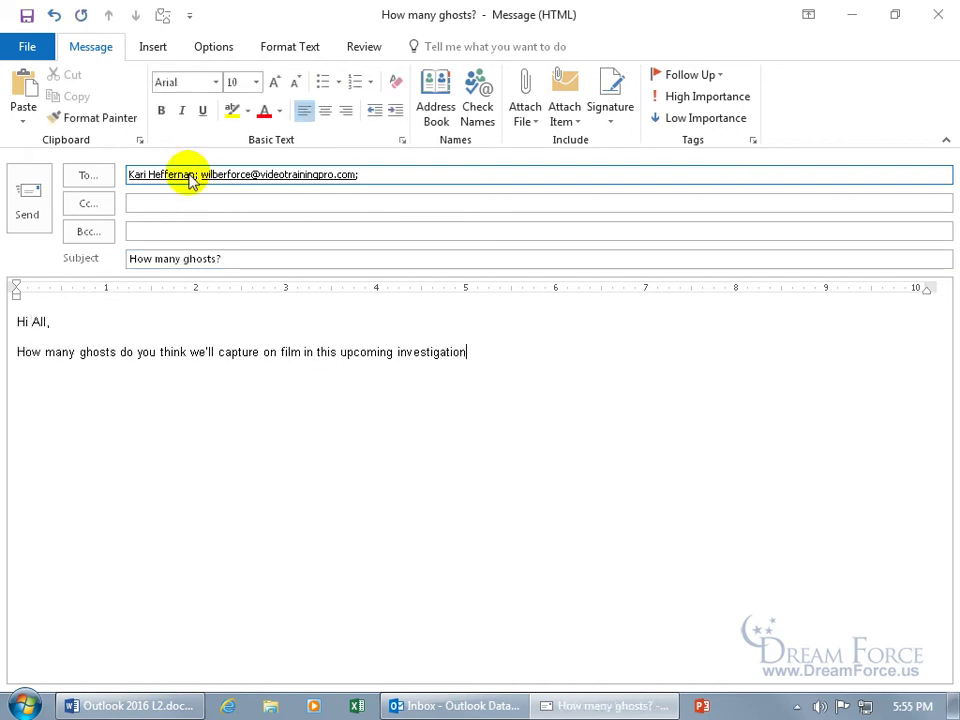
key("Return")
key("Return")
type("Kirt")
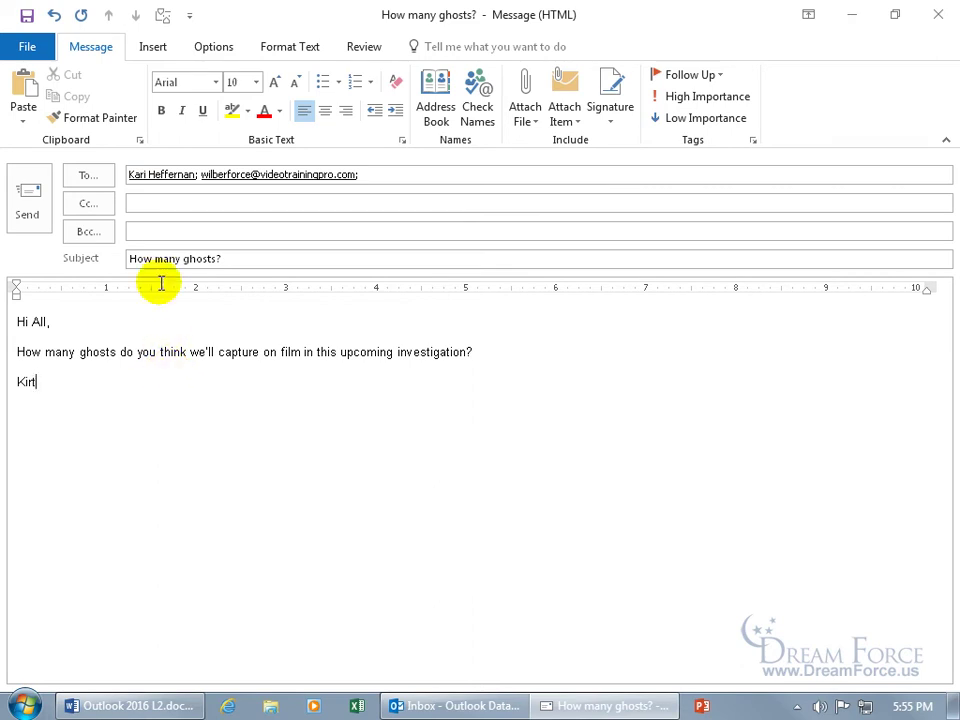
- Turn on voting buttons and replace Approve;Reject with the choices One;Two;Three;Ichabod
left_click(755, 144)
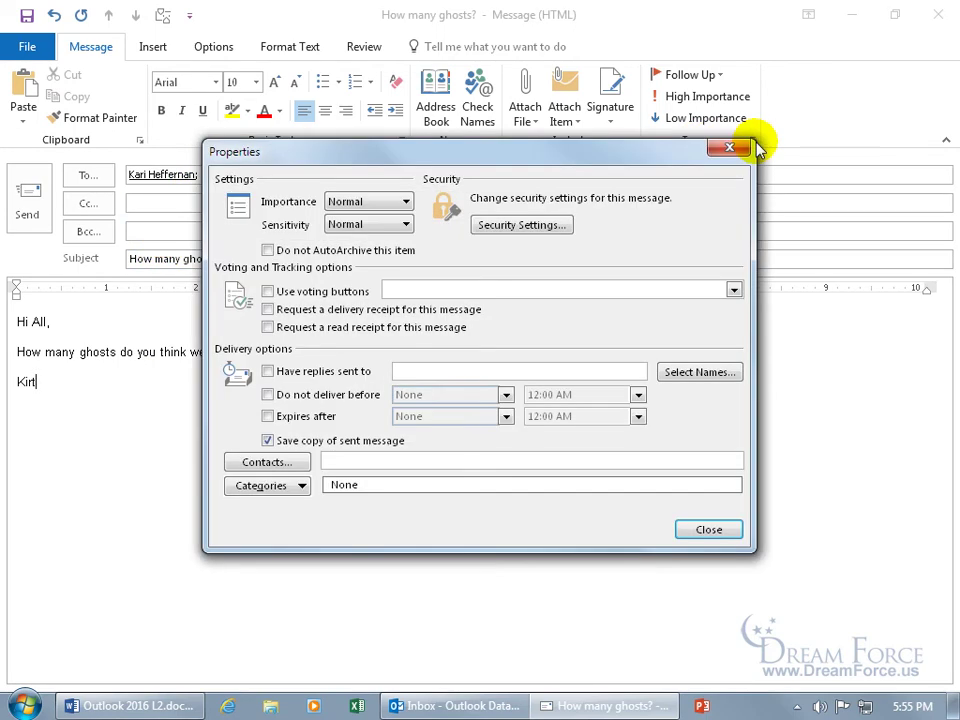
left_click(336, 291)
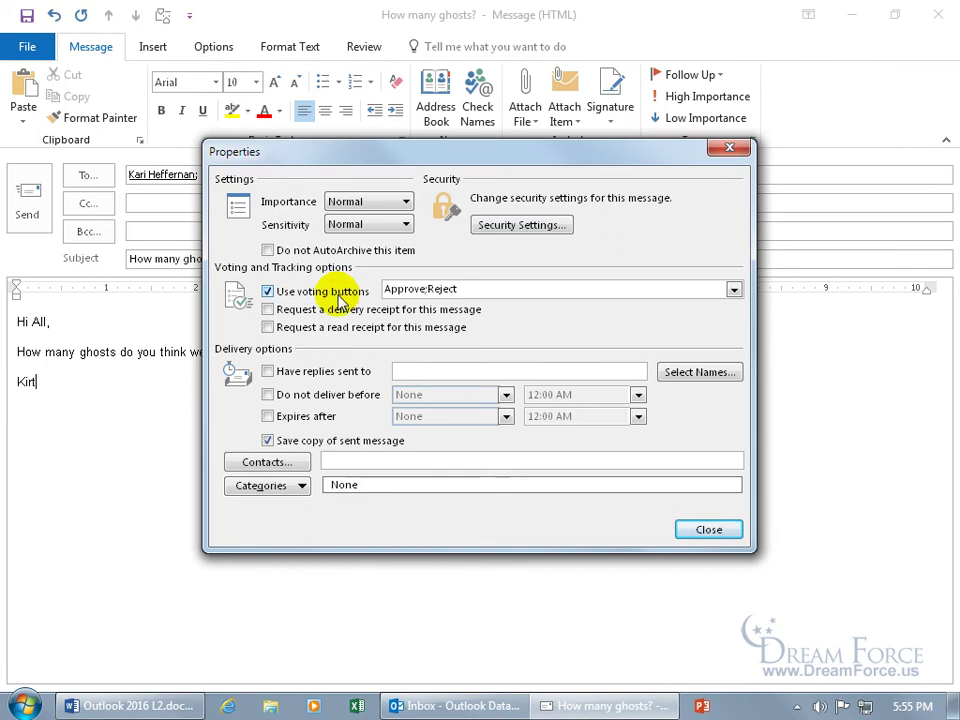
left_click(734, 290)
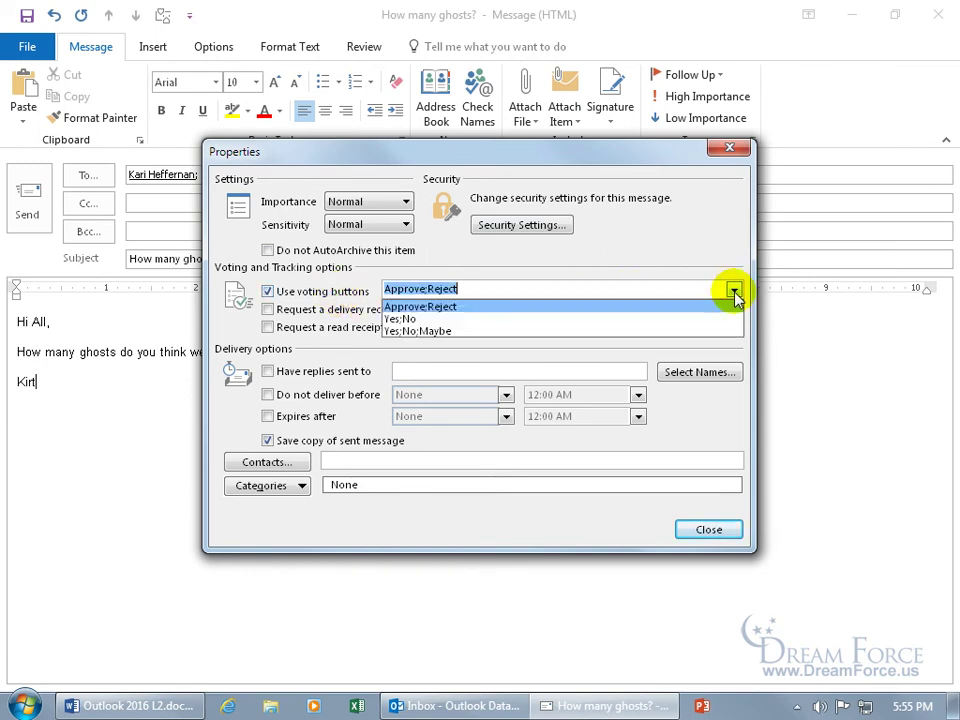
left_click(468, 289)
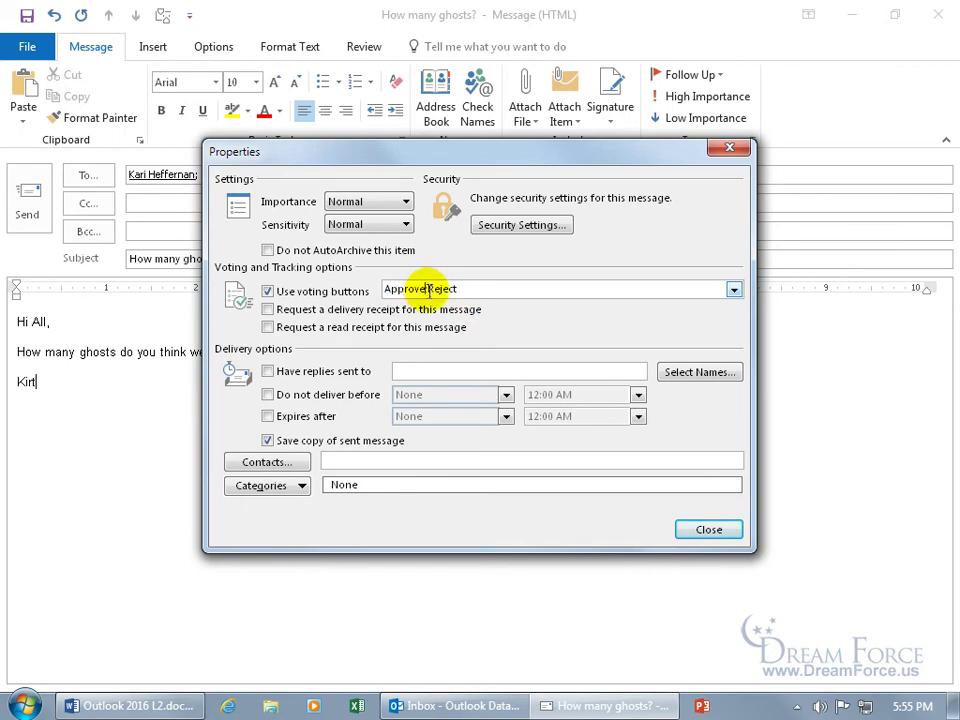
left_click_drag(422, 288, 372, 289)
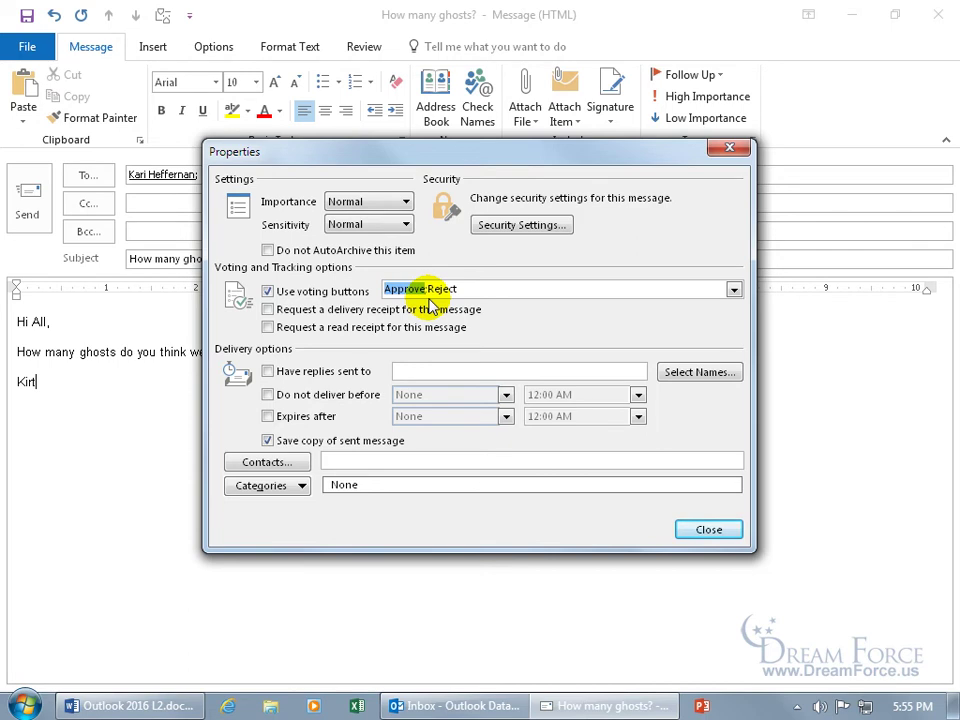
type("One")
left_click(437, 289)
key("BackSpace")
key("BackSpace")
key("BackSpace")
key("BackSpace")
key("BackSpace")
key("BackSpace")
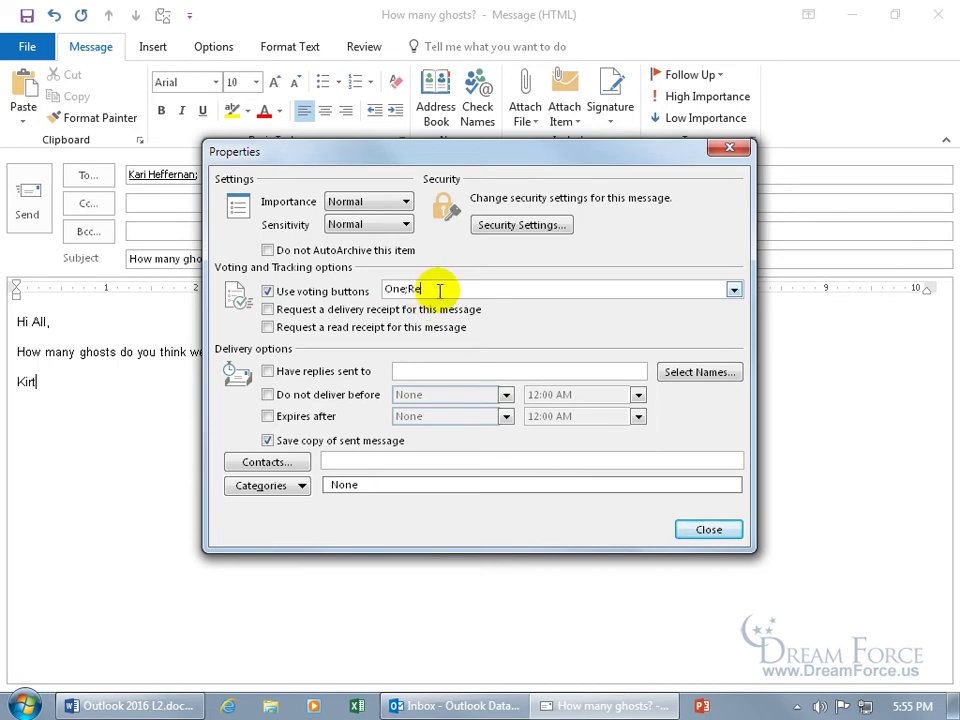
type("Two;Three;Ichabod")
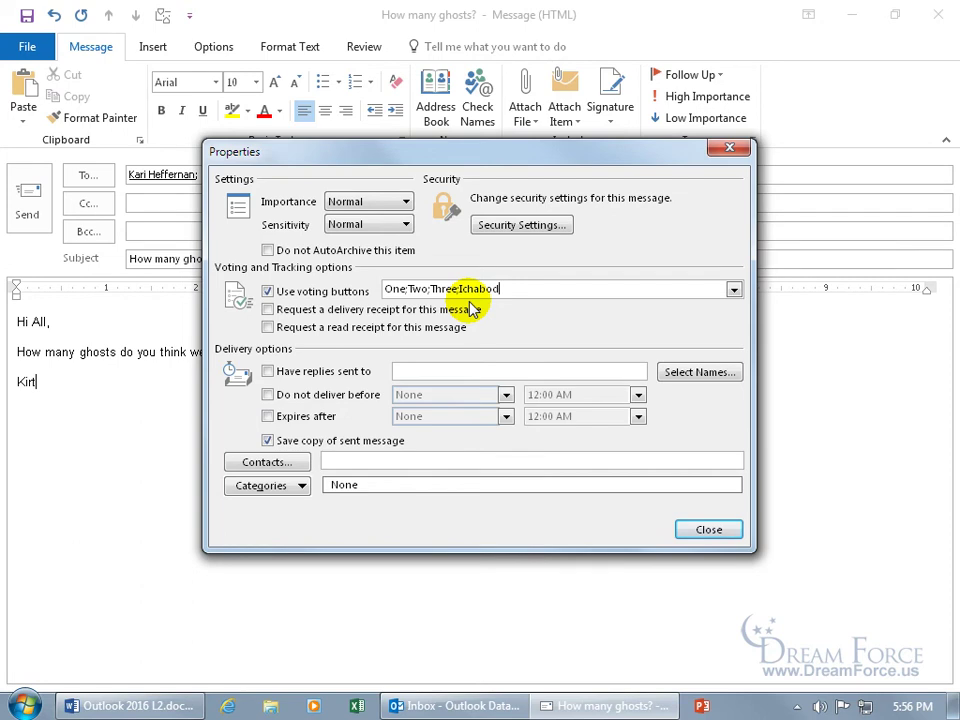
left_click(709, 530)
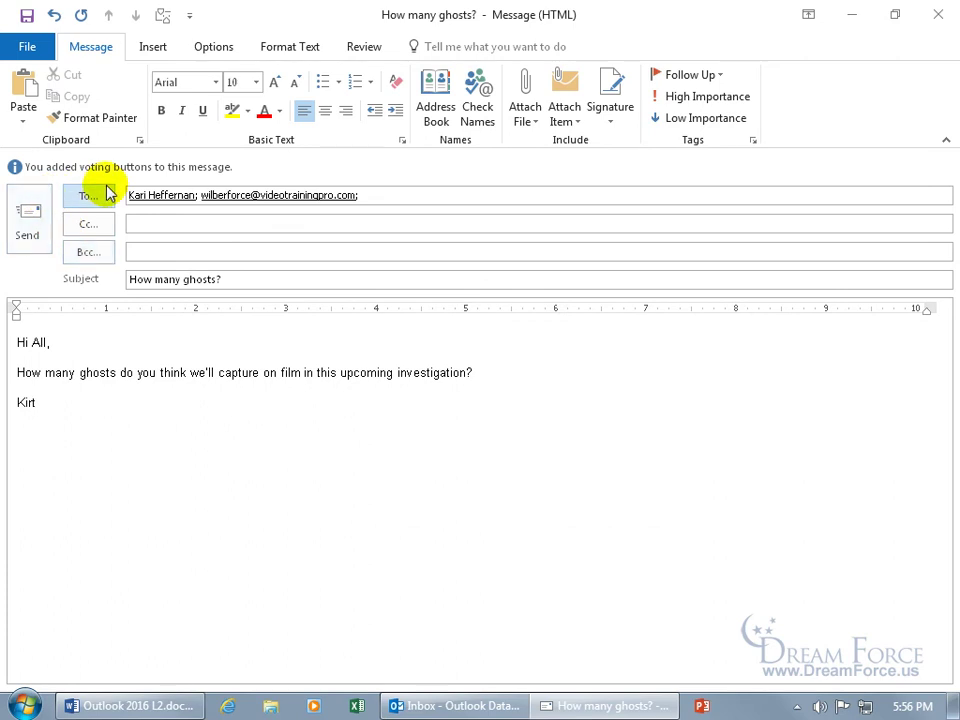
- Send the 'How many ghosts?' message with its custom voting buttons
left_click(33, 228)
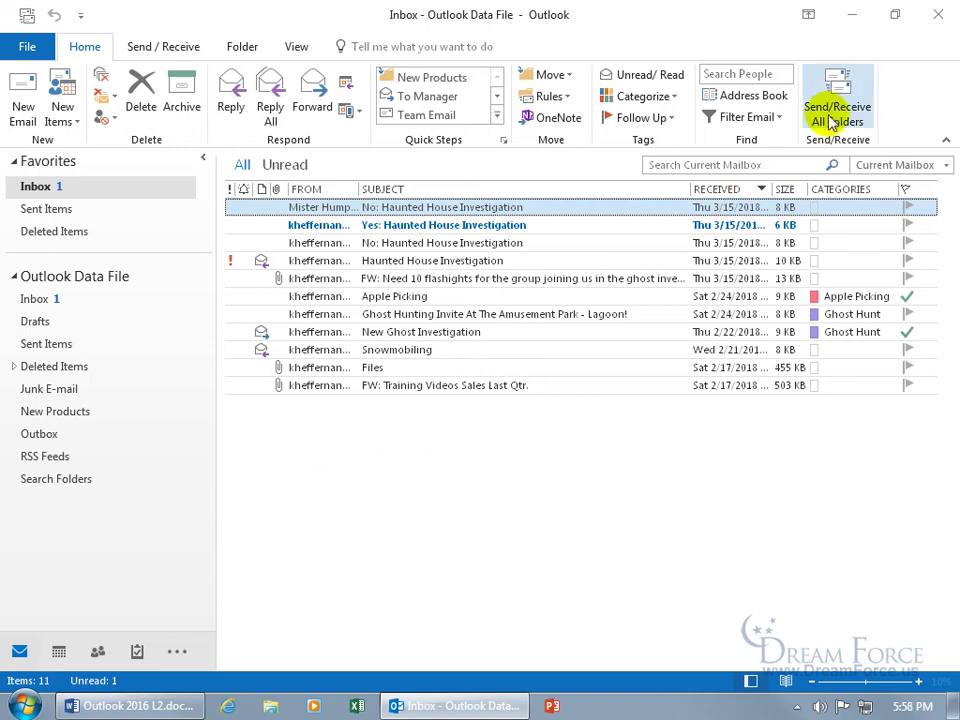
- Receive new vote replies, read the Ichabod reply to How many ghosts?, then view Sent Items
left_click(833, 115)
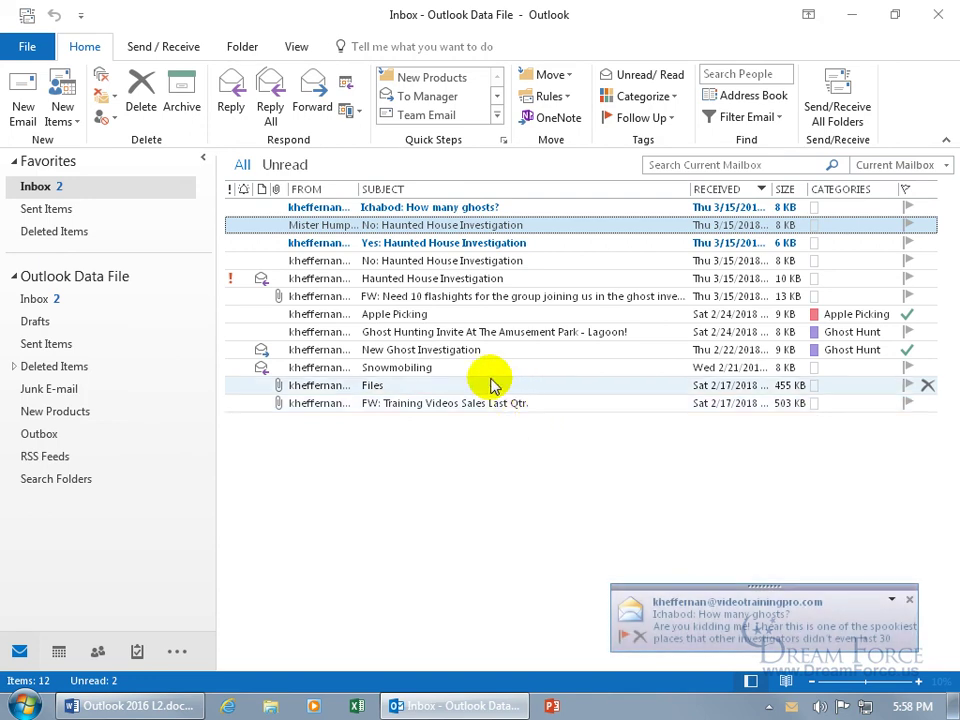
double_click(382, 208)
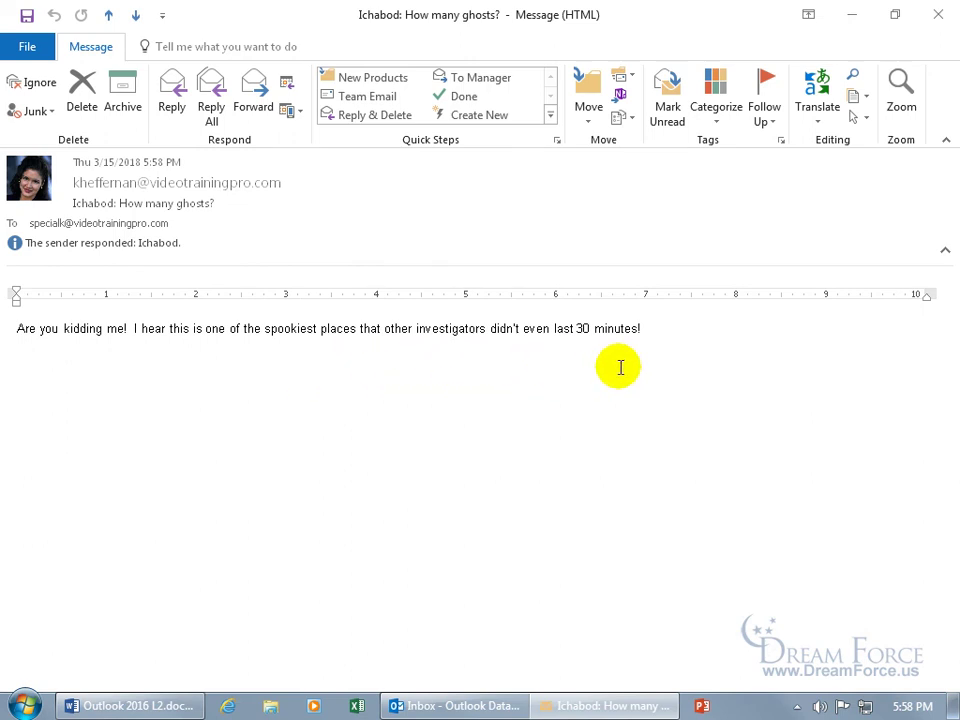
left_click(938, 14)
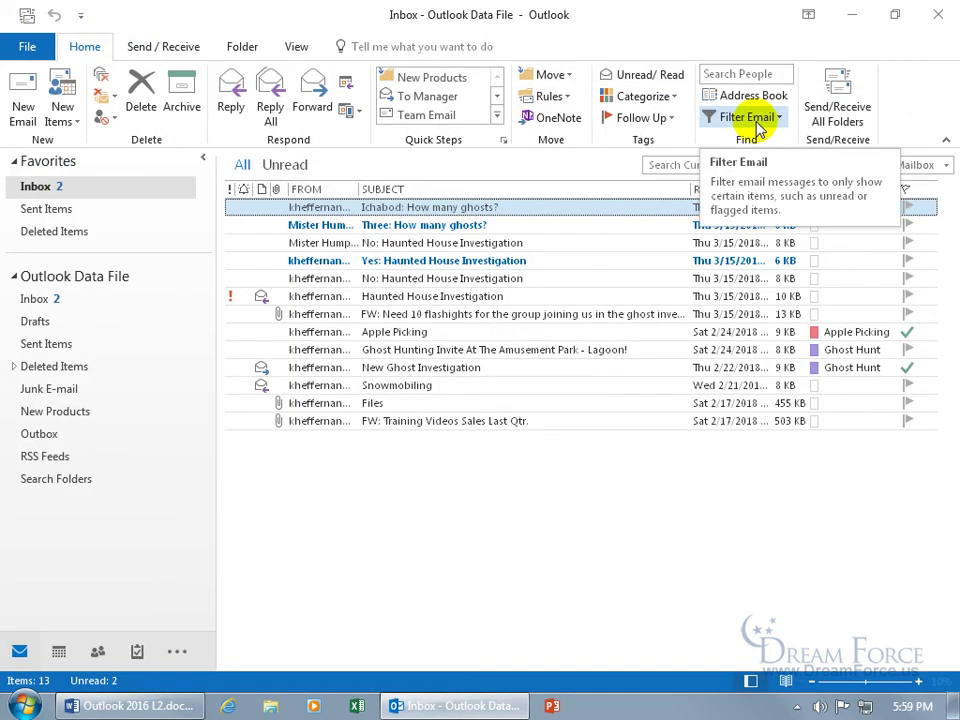
left_click(72, 343)
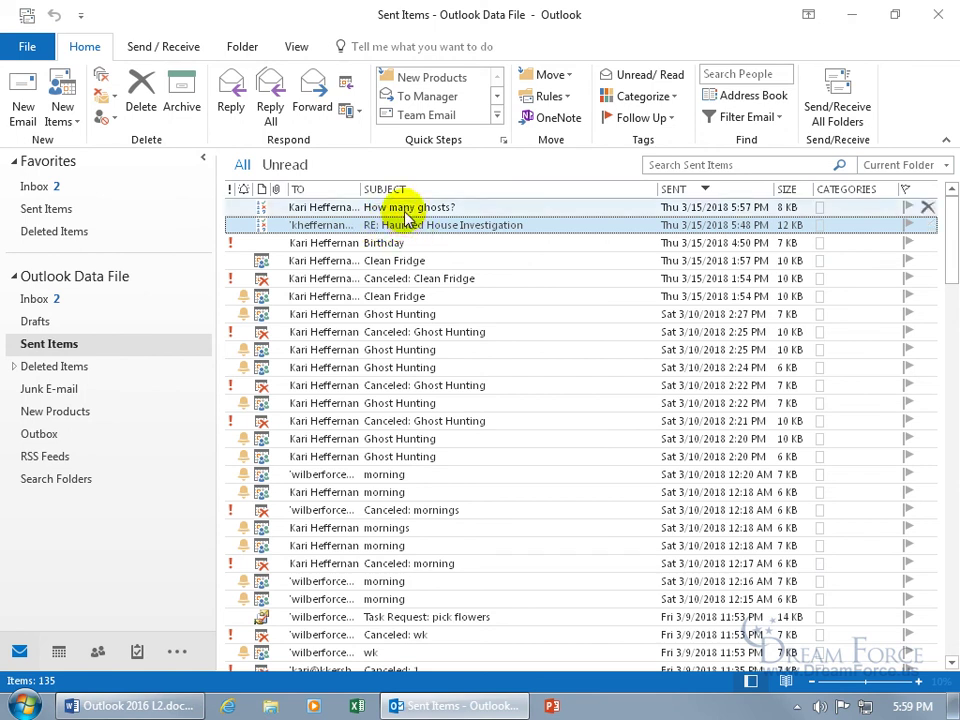
left_click(404, 211)
double_click(404, 211)
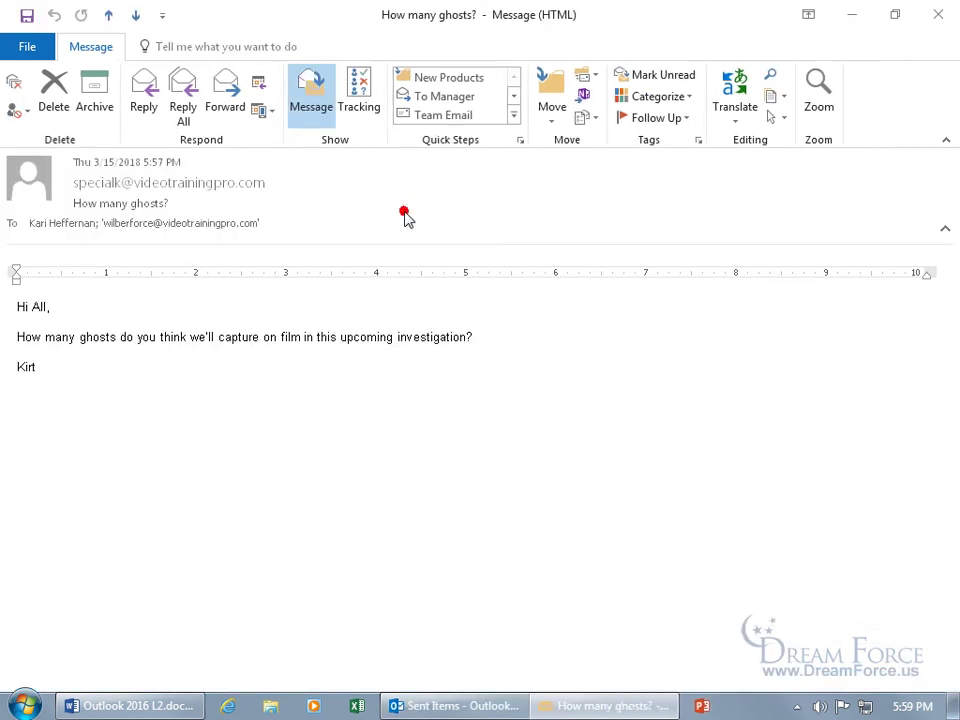
left_click(361, 108)
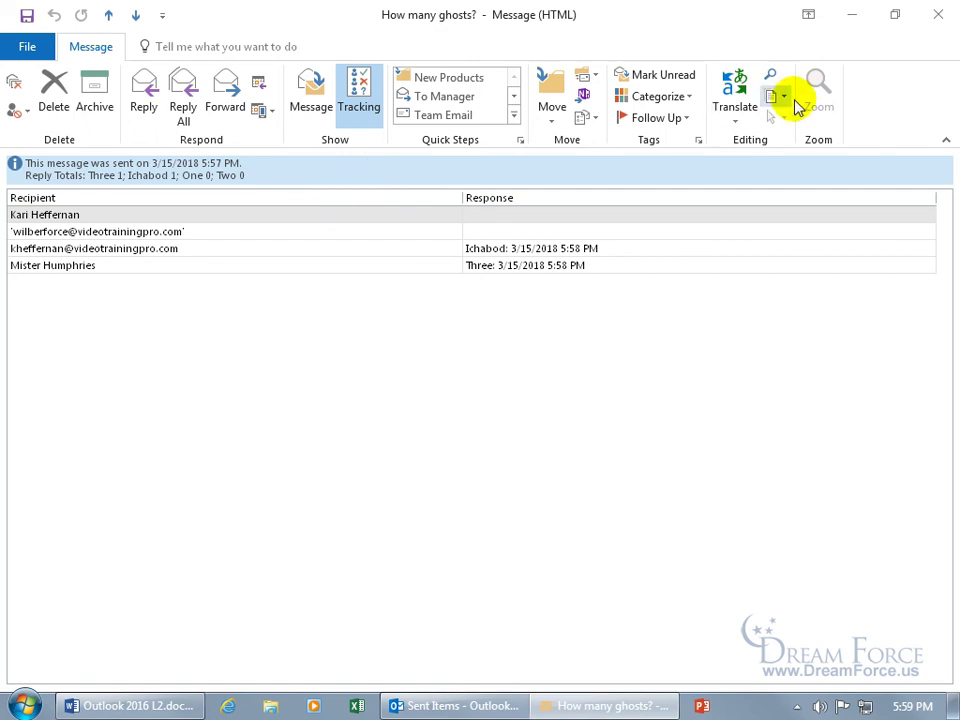
left_click(936, 14)
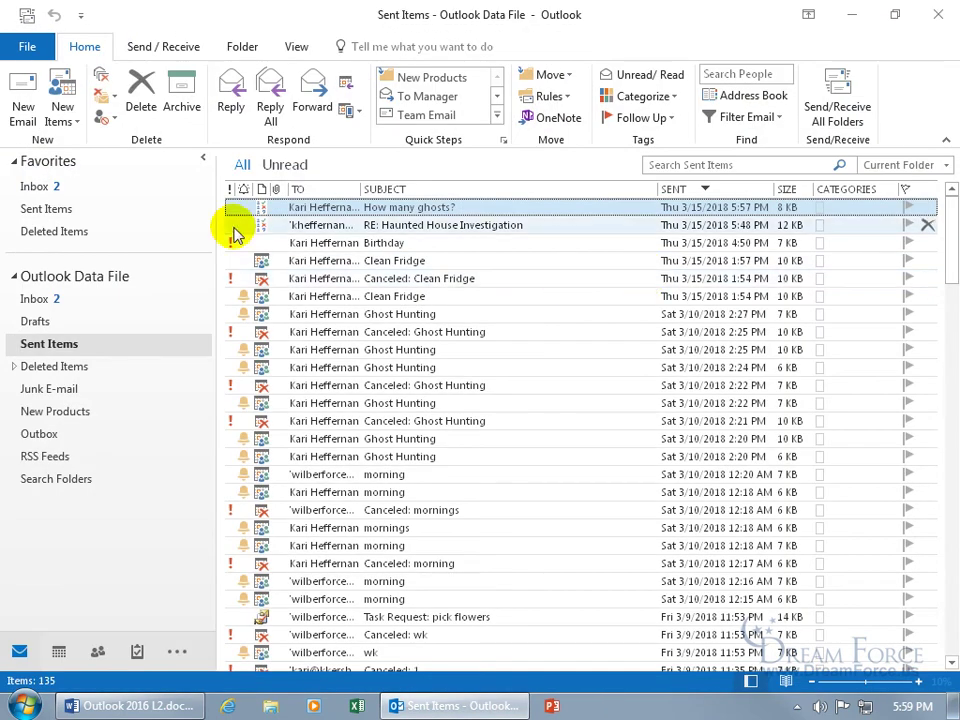
- Return to the Inbox, fetch new mail, and open the Investigation Snacks poll message
left_click(50, 187)
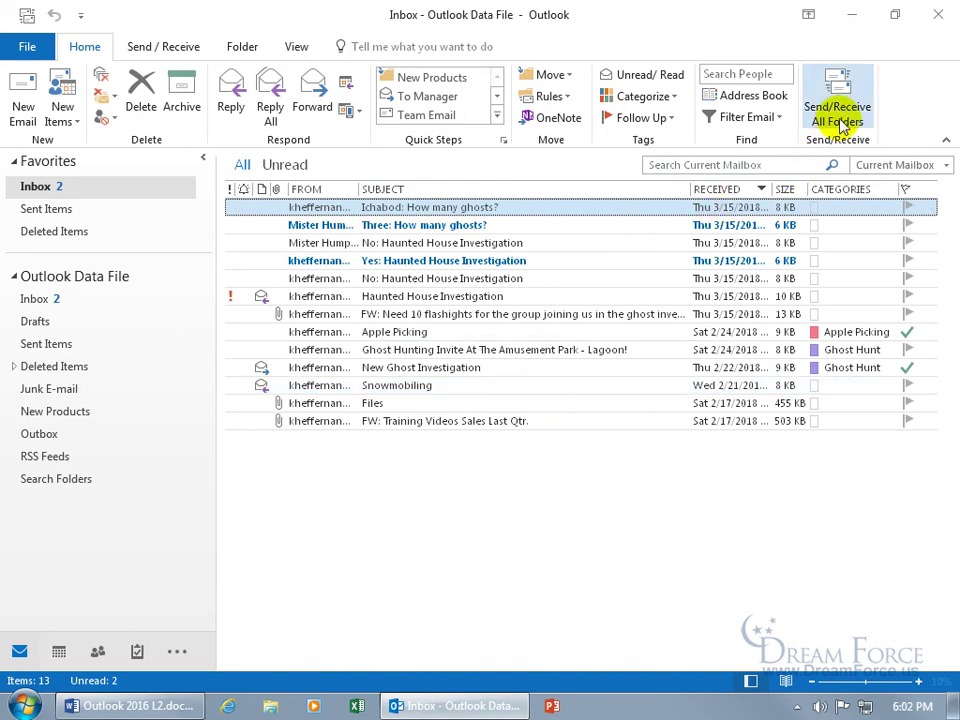
left_click(840, 118)
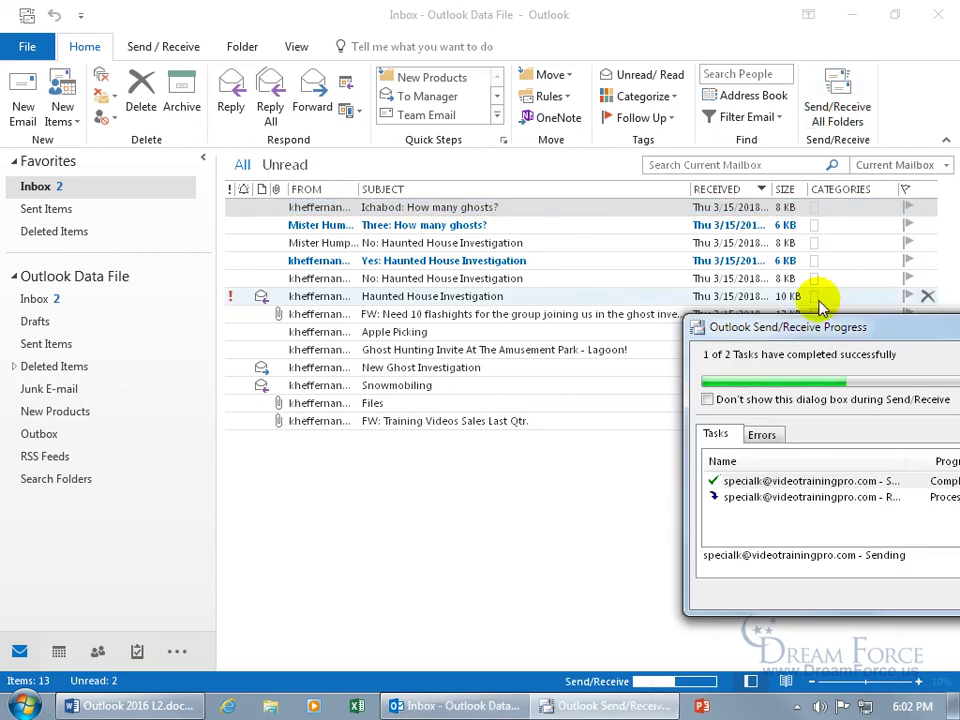
left_click(820, 331)
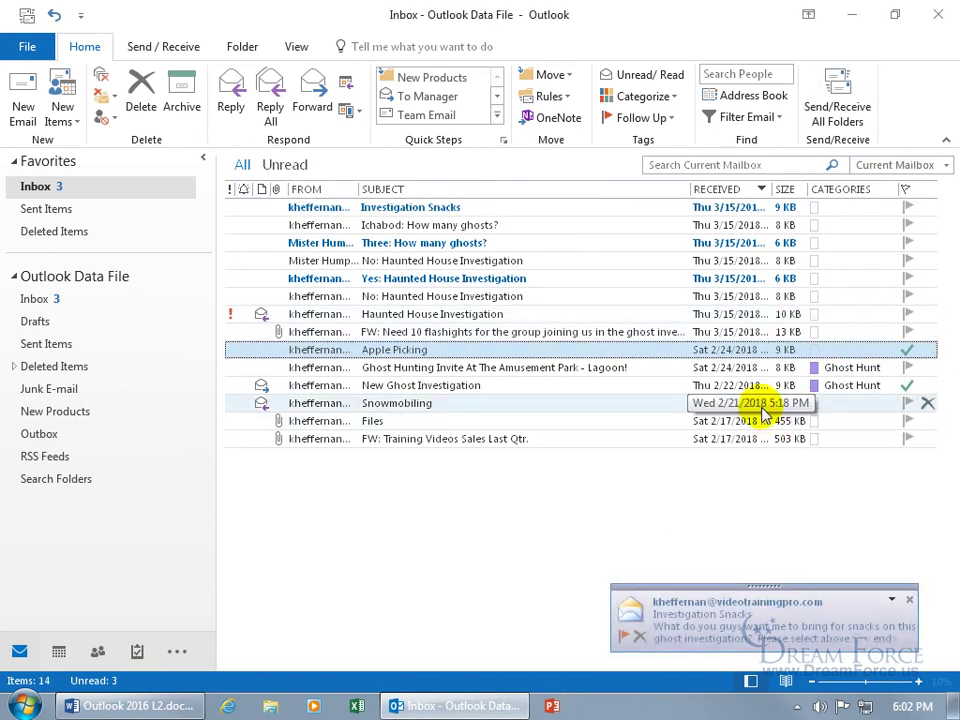
double_click(428, 210)
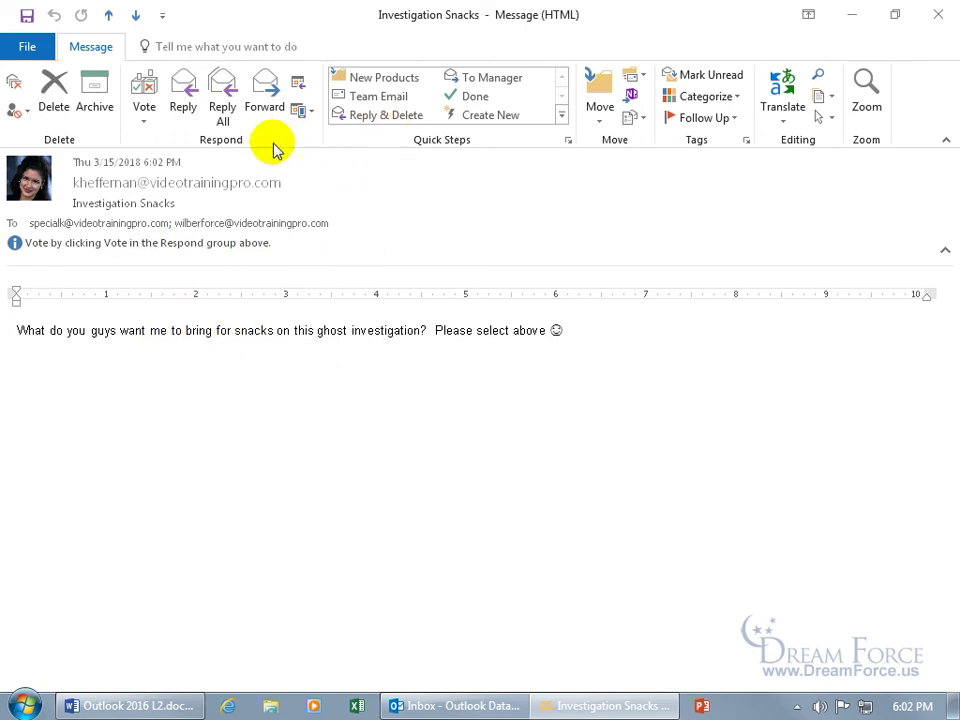
- Send a Carrots vote with the note "Can't we have doughnuts as well as carrots?"
left_click(146, 118)
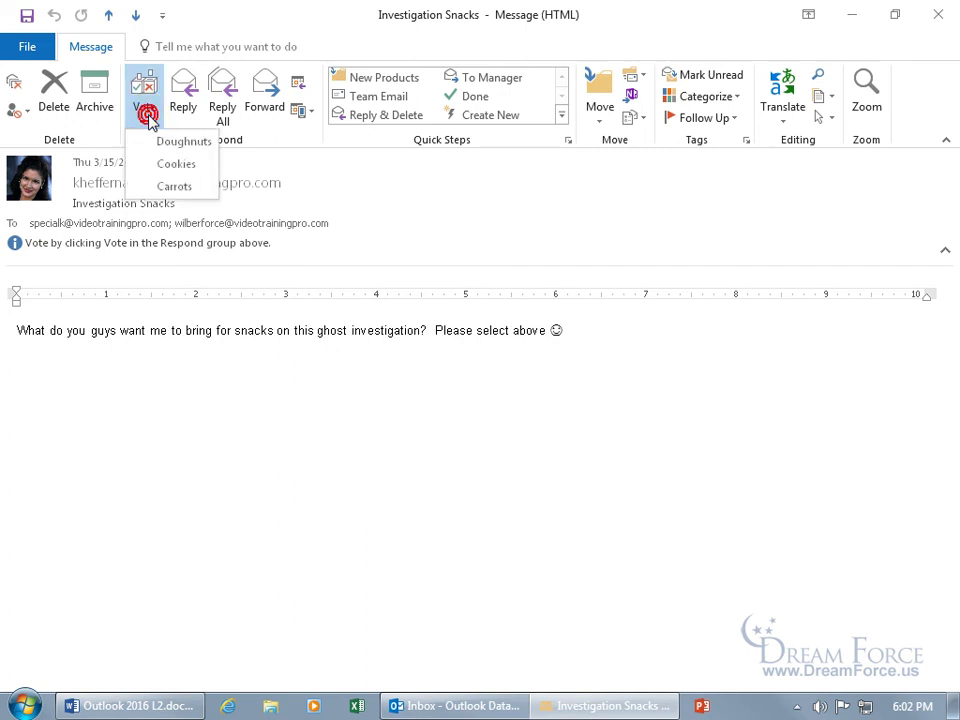
left_click(156, 187)
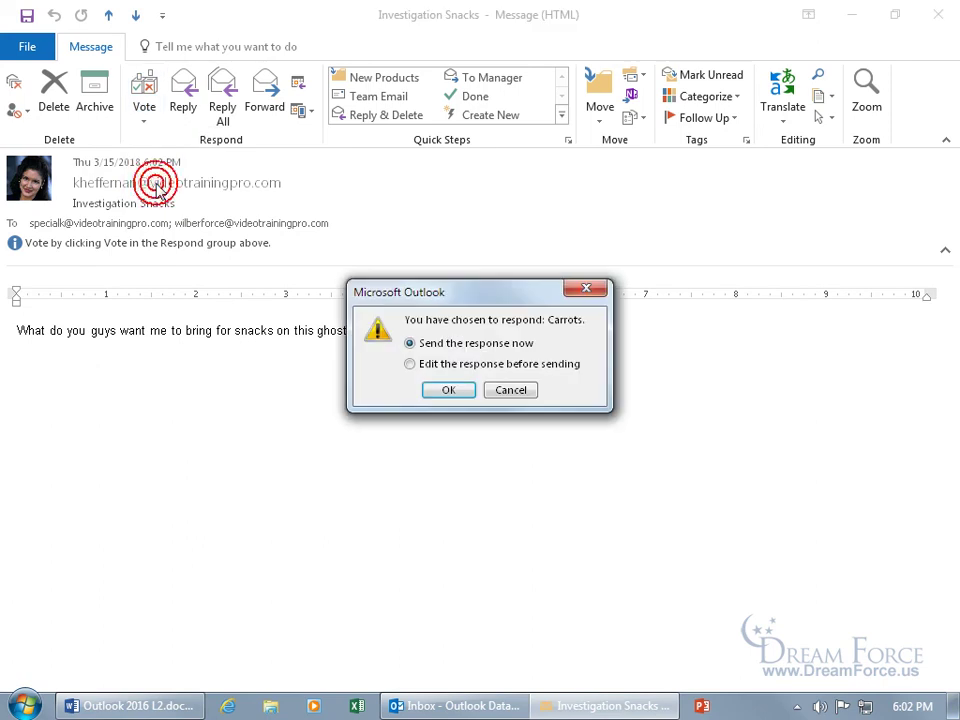
left_click(445, 364)
left_click(449, 390)
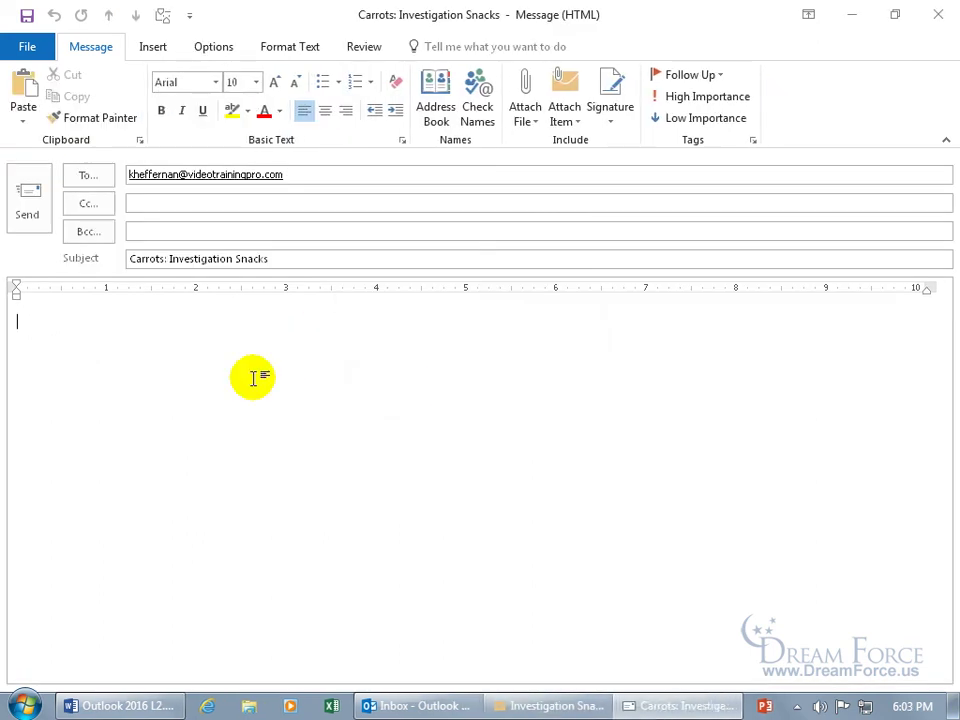
type("Can't we have doughnuts as well as carrots?")
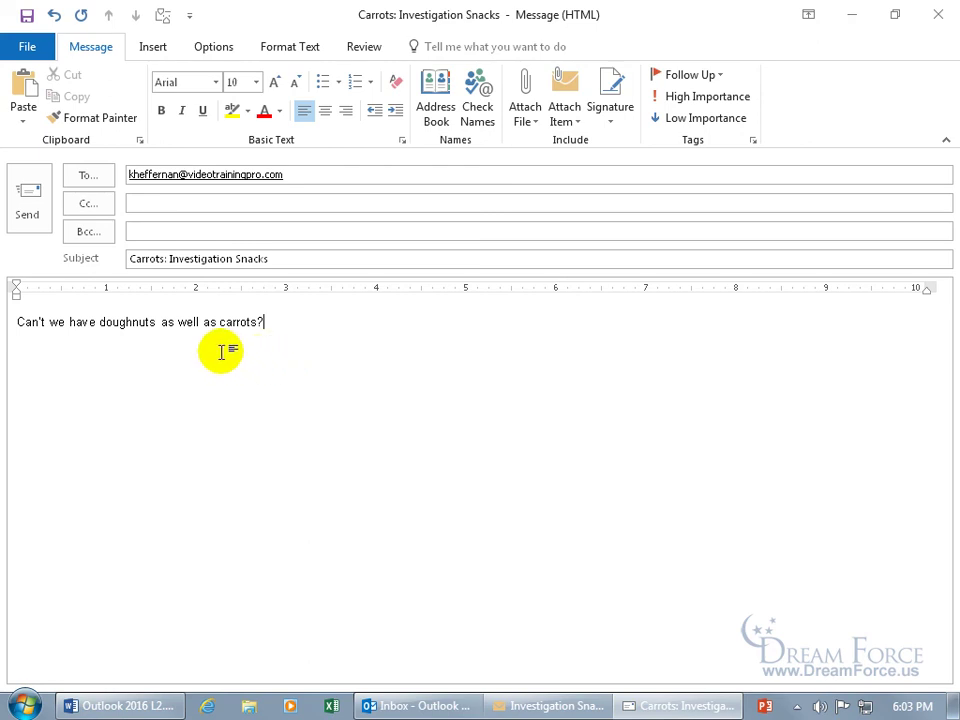
left_click(24, 200)
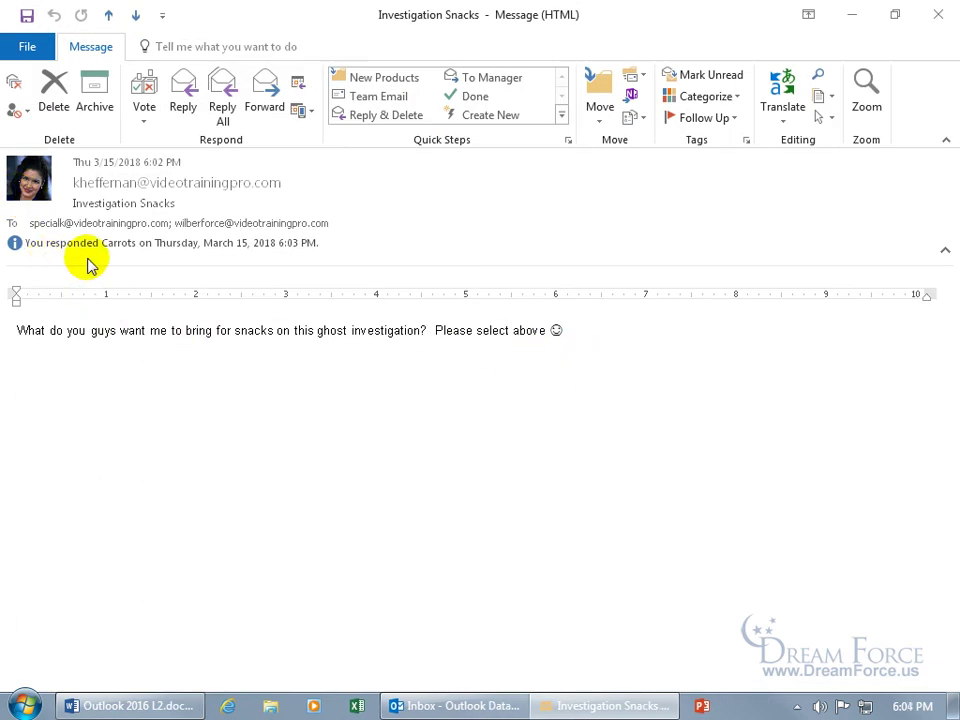
- Send a Doughnuts vote, then a Cookies vote, each sent without editing the response
left_click(145, 120)
left_click(152, 143)
left_click(448, 395)
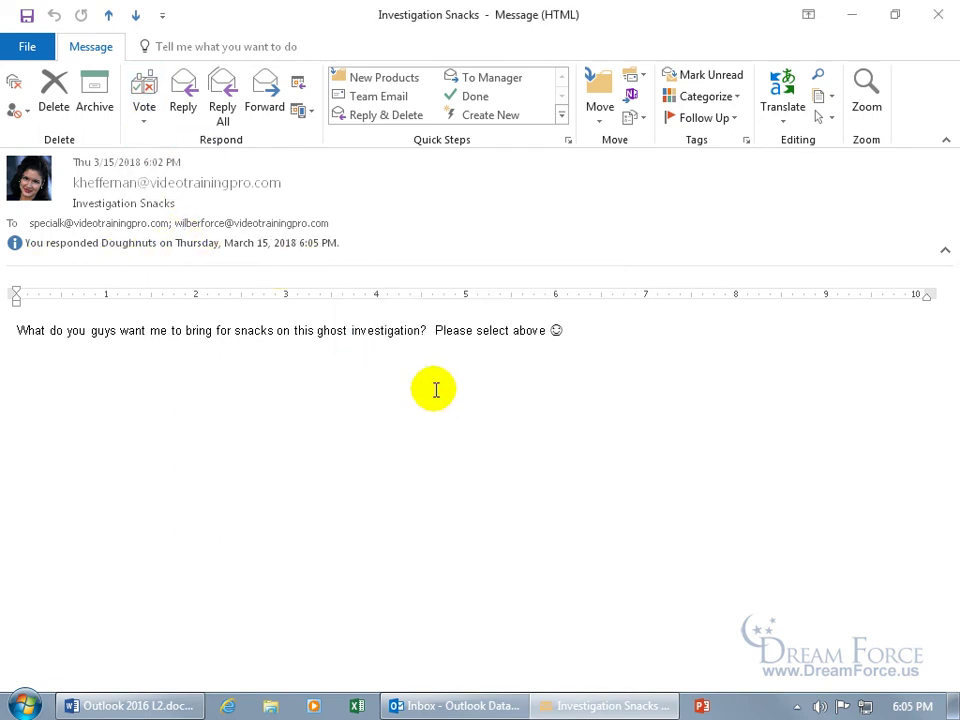
left_click(145, 120)
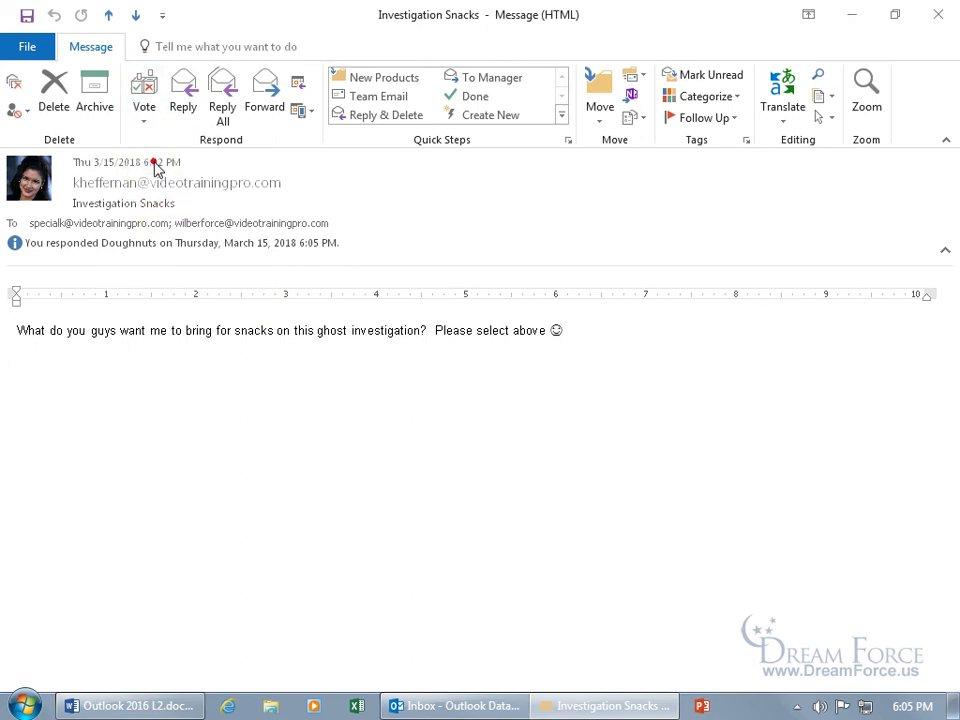
left_click(165, 165)
left_click(447, 391)
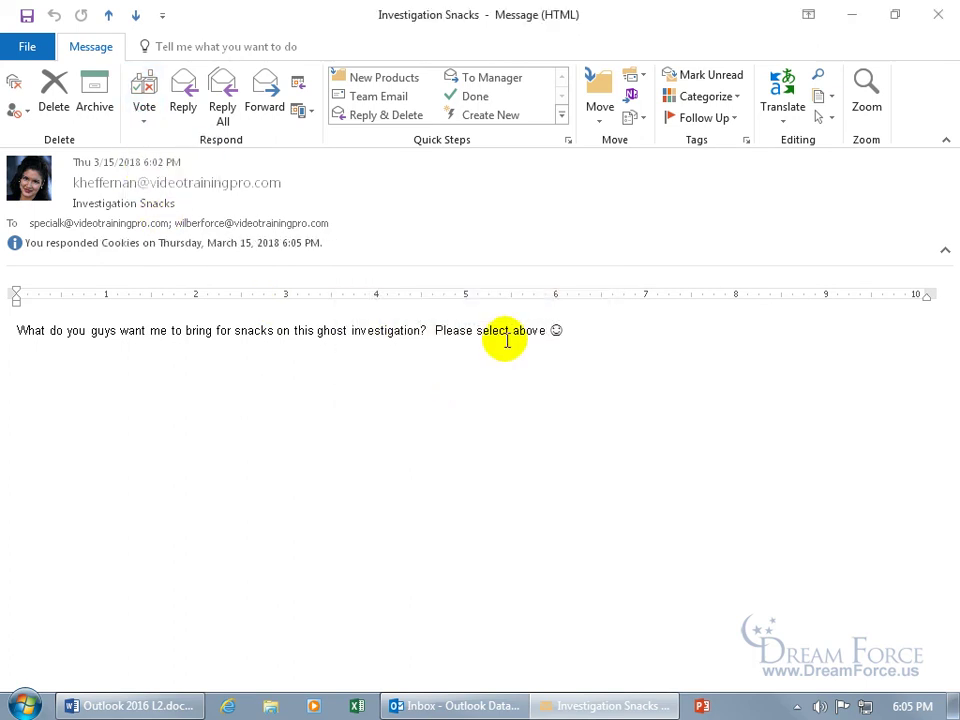